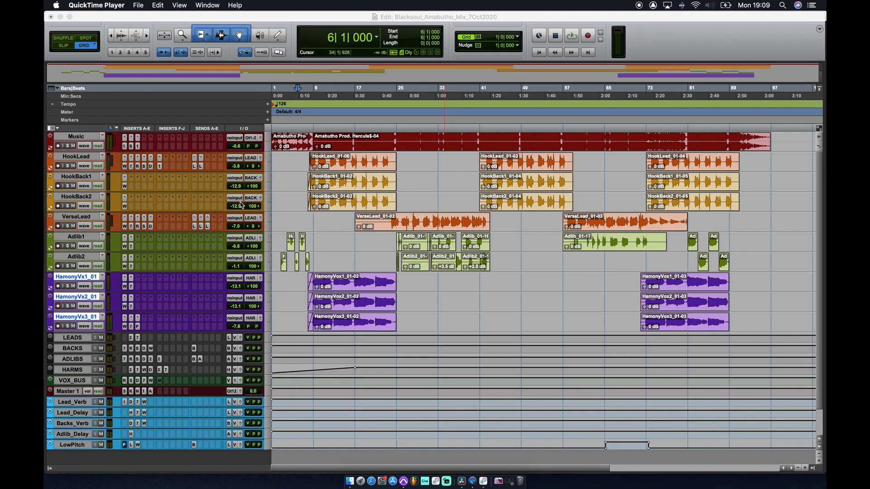
- Switch to the Pro Tools session, play the mix from bar 6, and view the channel strips in the Mix window during playback
click(265, 18)
key(space)
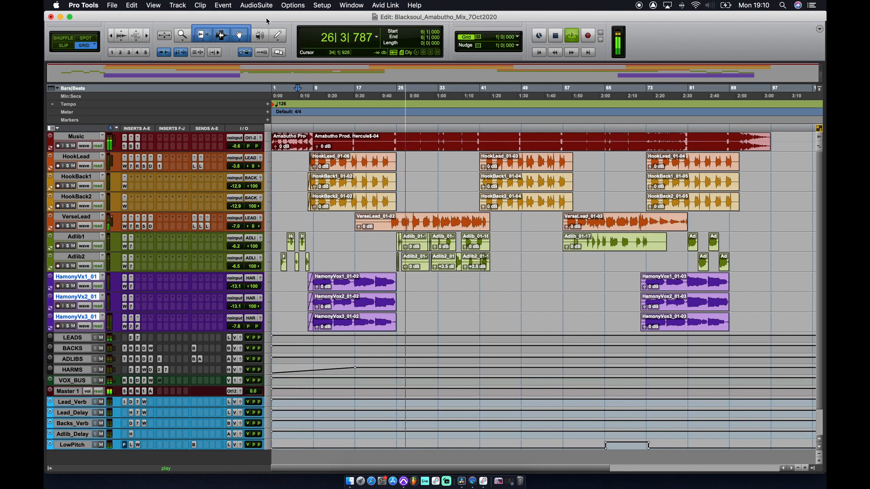
key(super+equal)
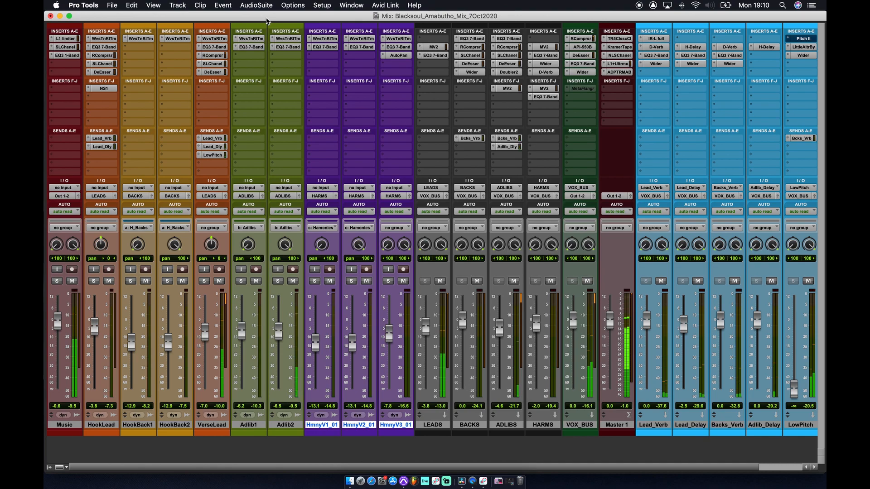
key(super+equal)
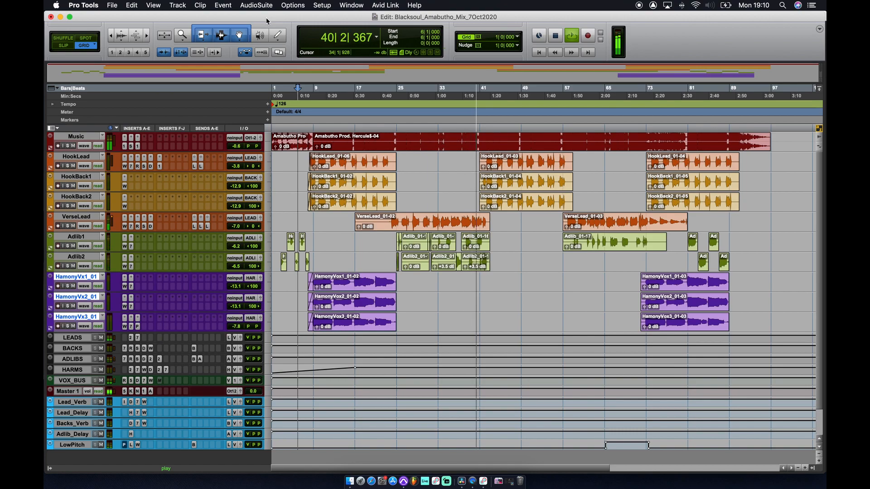
key(space)
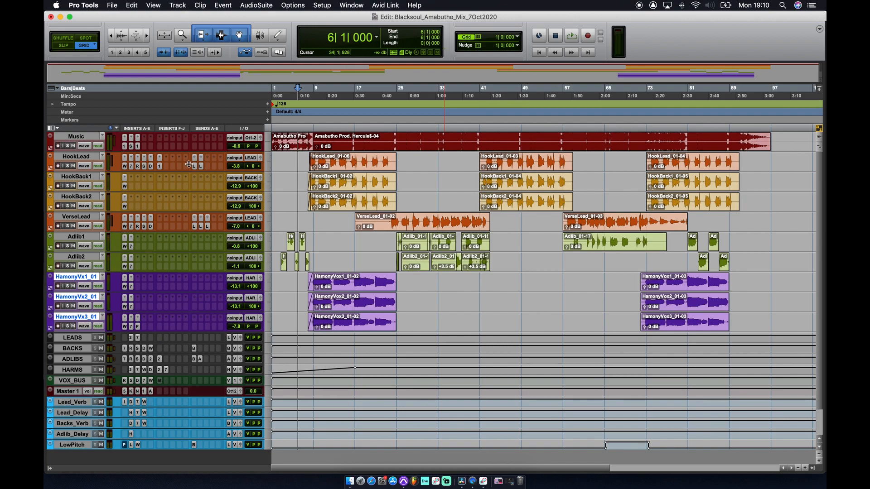
- Select the HookLead track, enlarge all the tracks, and select the timeline range from bar 9 to bar 25
click(87, 158)
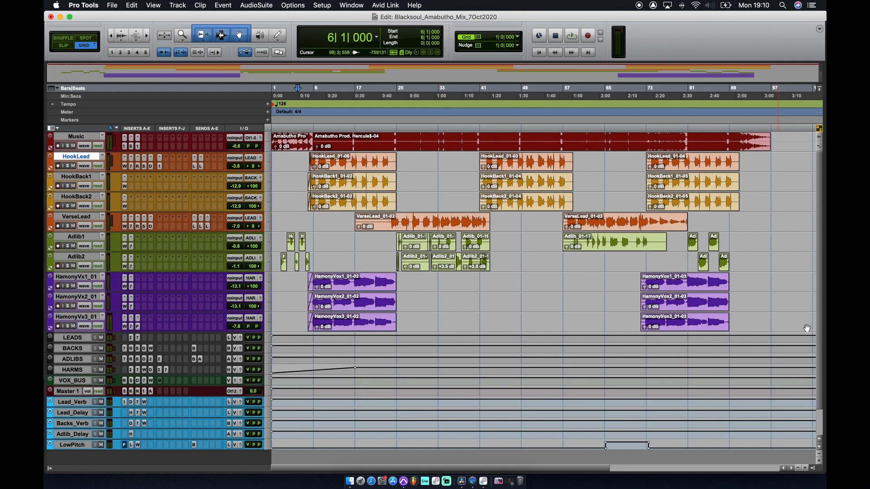
click(820, 462)
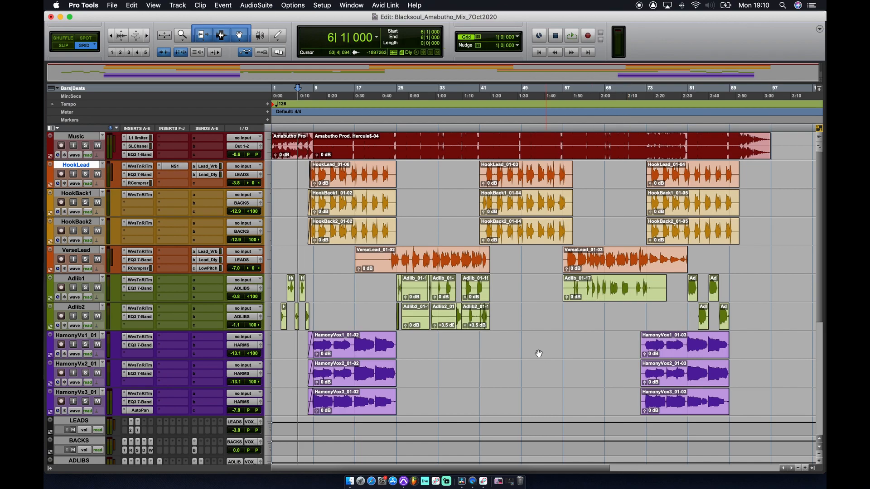
key(super+bracketright)
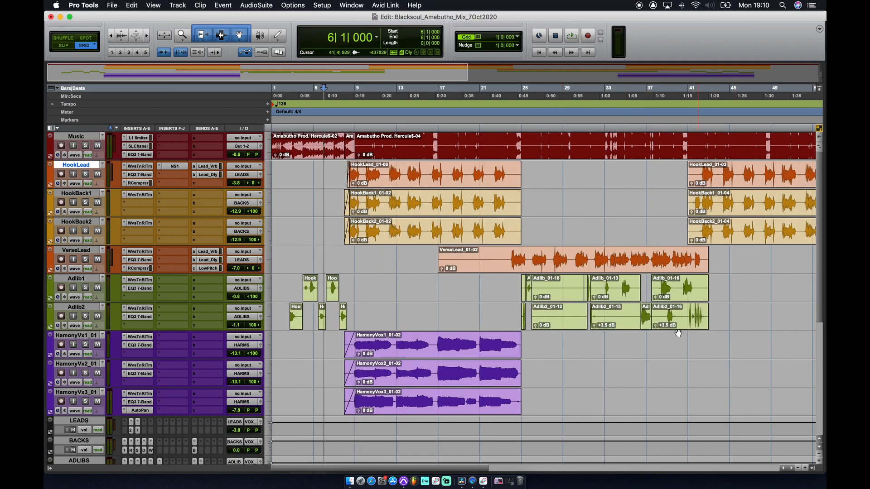
drag(356, 128, 521, 130)
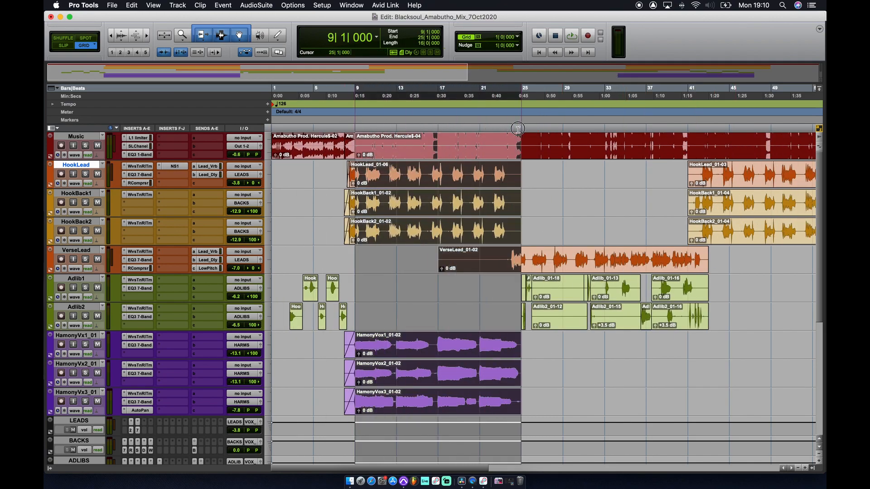
- Solo the HookLead track and audition the selected hook section
click(85, 175)
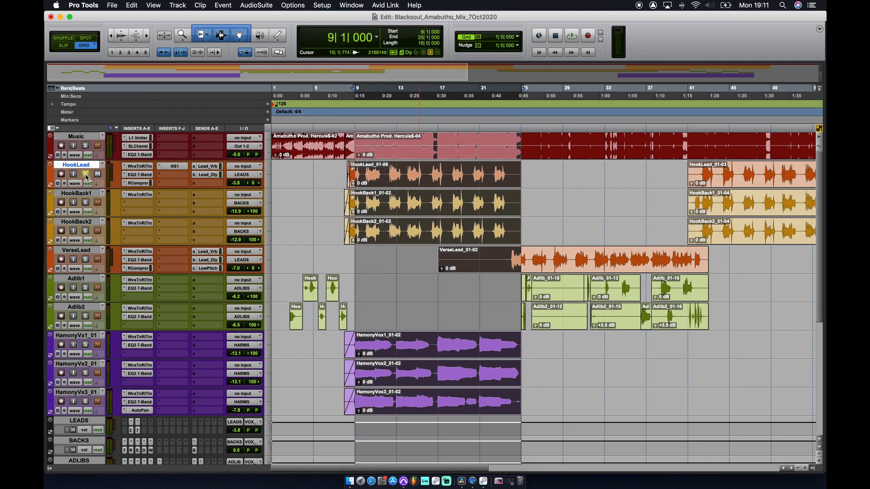
key(space)
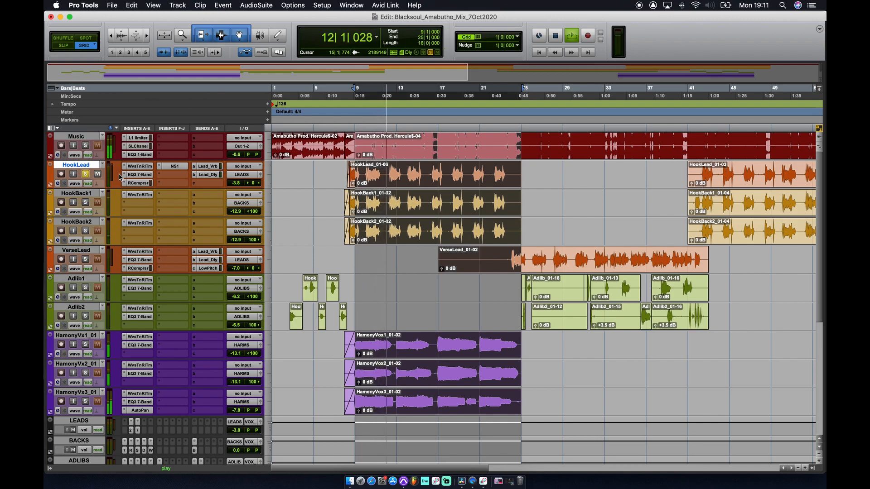
key(space)
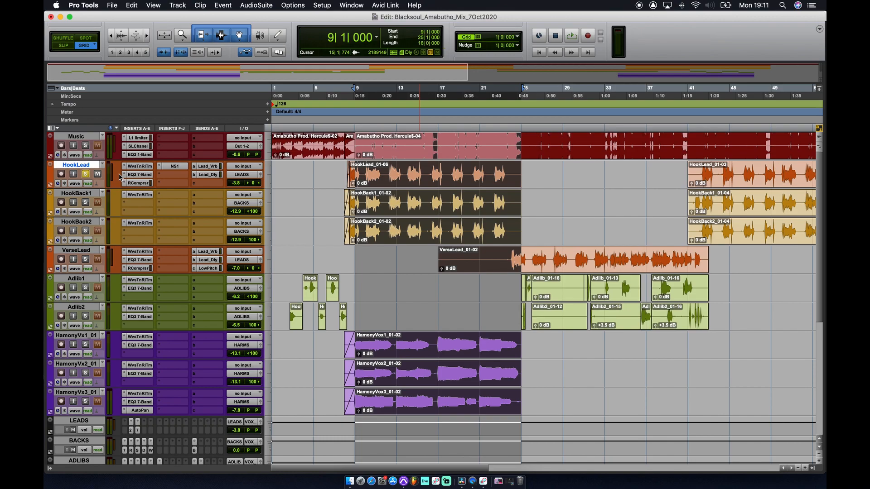
- Mute the Lead_Verb and Lead_Delay sends on HookLead and audition the vocal without them
click(216, 167)
click(212, 176)
key(space)
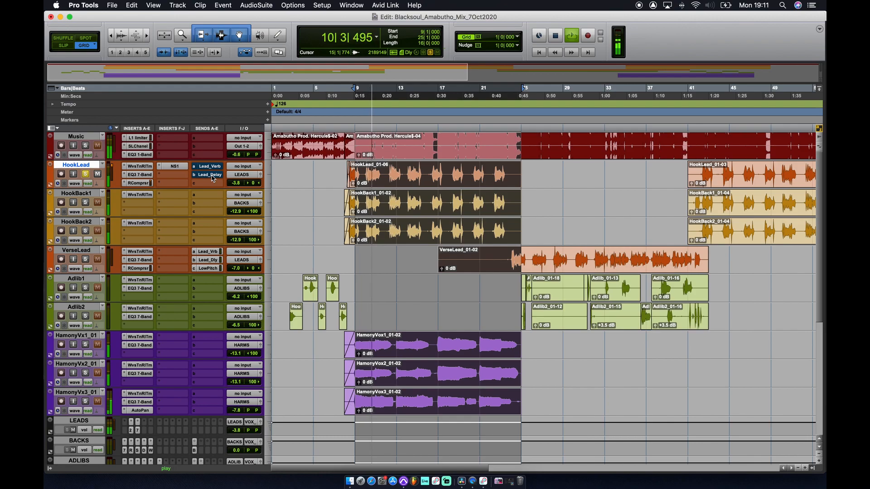
key(space)
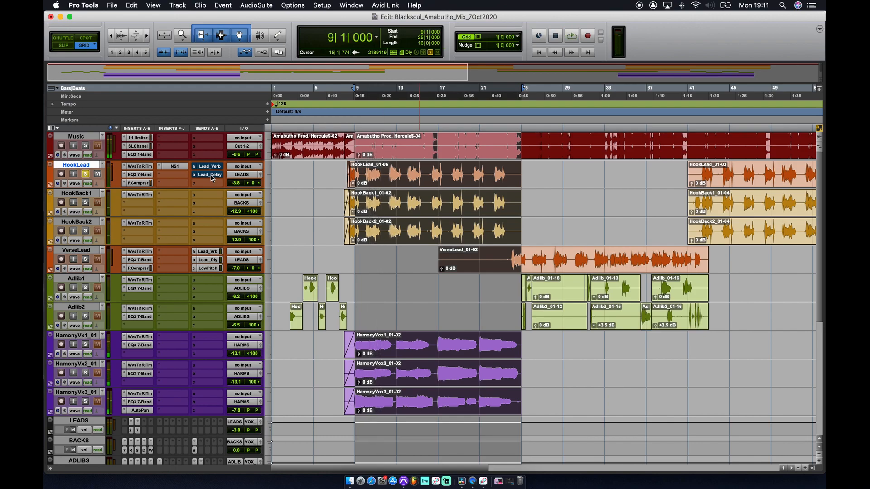
- Increase the HookLead track height and bypass its NS1, Waves Tune Real-Time, EQ3 7-Band, RCompressor, SSLChannel and DeEsser inserts
drag(154, 188, 152, 217)
super+click(173, 166)
super+click(138, 166)
super+click(138, 174)
super+click(139, 183)
super+click(139, 191)
super+click(140, 200)
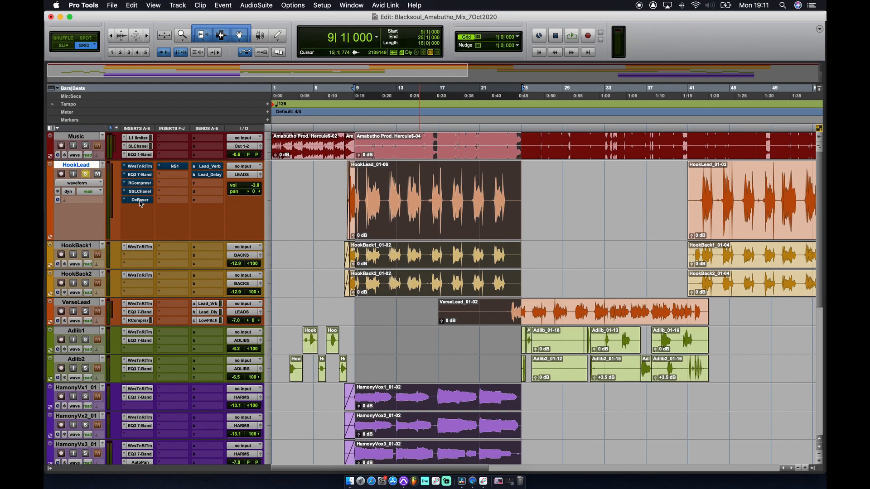
- Re-enable the Waves Tune Real-Time and EQ3 7-Band inserts on HookLead, opening each plug-in to examine its settings
click(141, 167)
drag(409, 182, 304, 85)
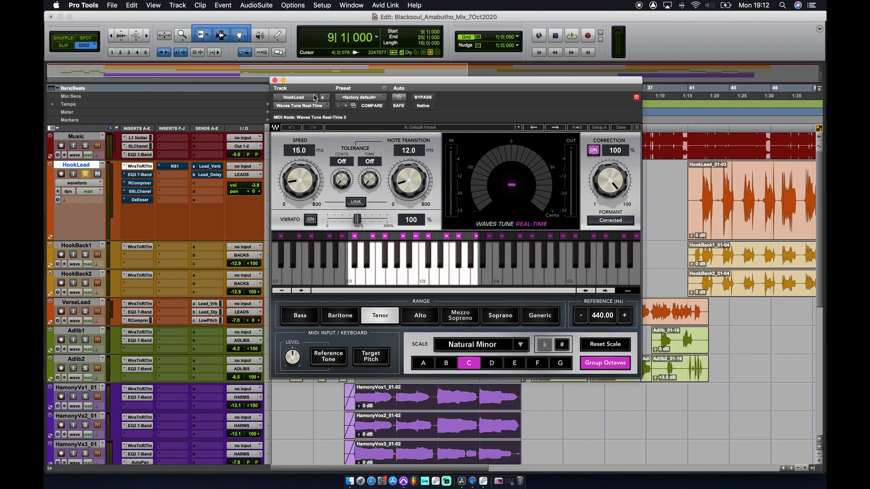
click(275, 80)
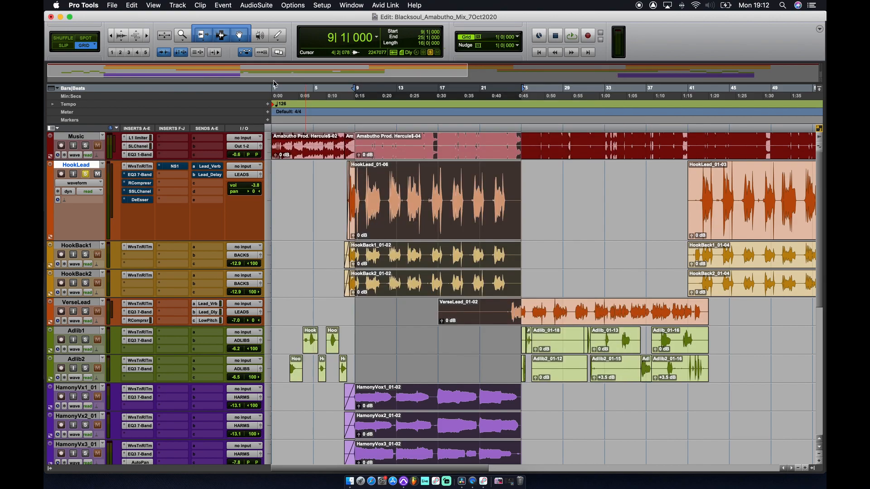
click(143, 175)
click(140, 175)
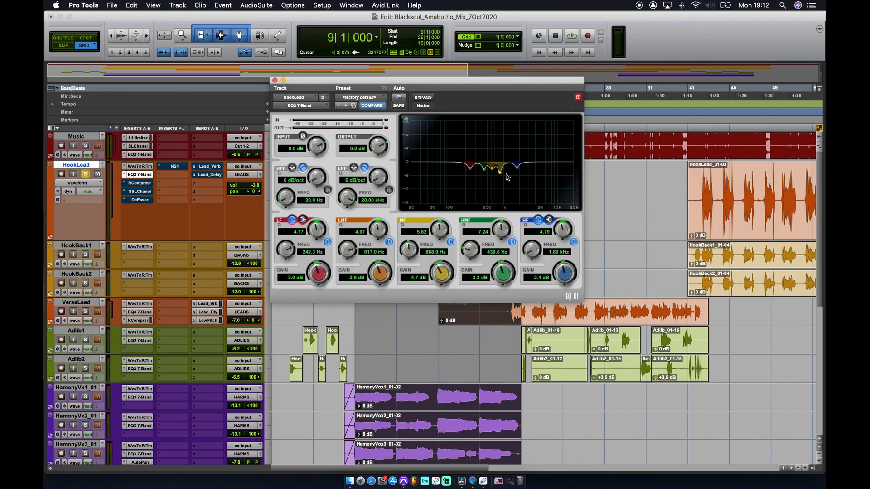
- Re-enable and open the RCompressor insert on HookLead and audition the compressed vocal
click(140, 184)
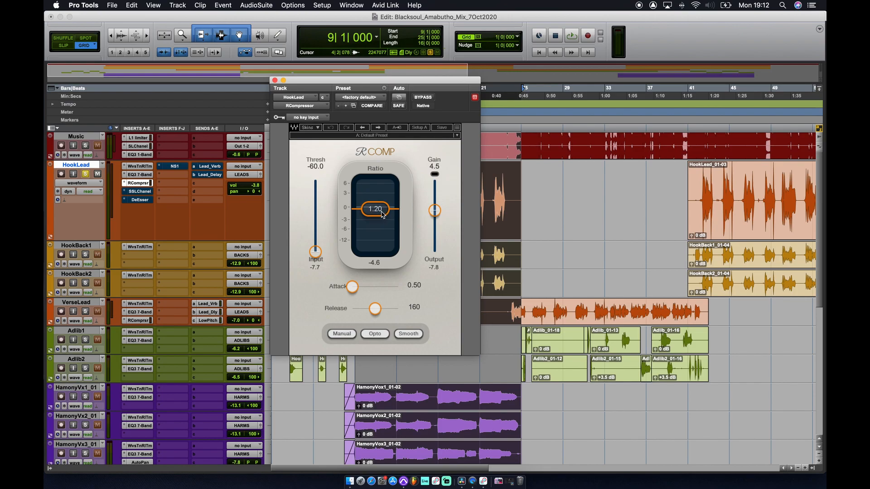
key(space)
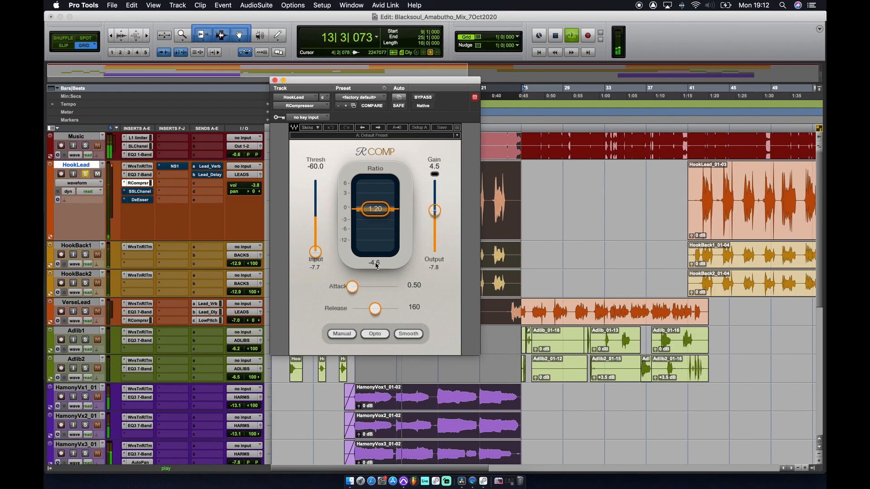
key(space)
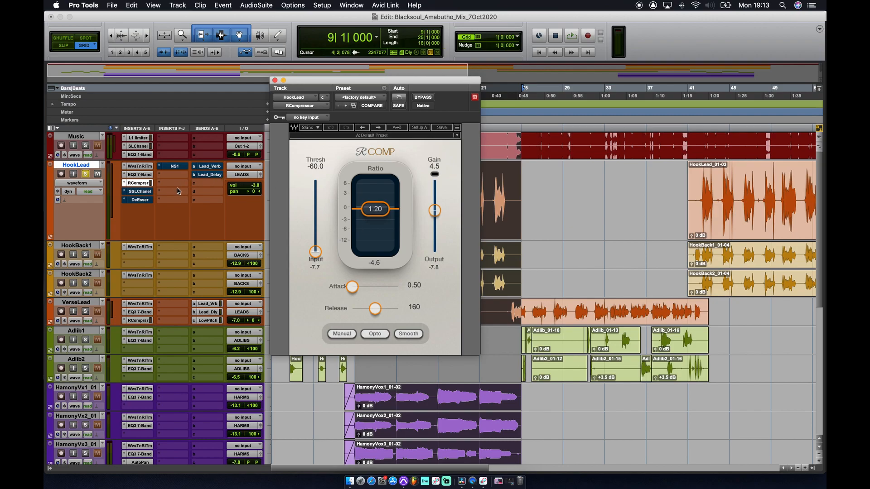
- Re-enable the SSLChannel and DeEsser inserts on HookLead, opening each plug-in to examine its settings
super+click(146, 193)
click(145, 191)
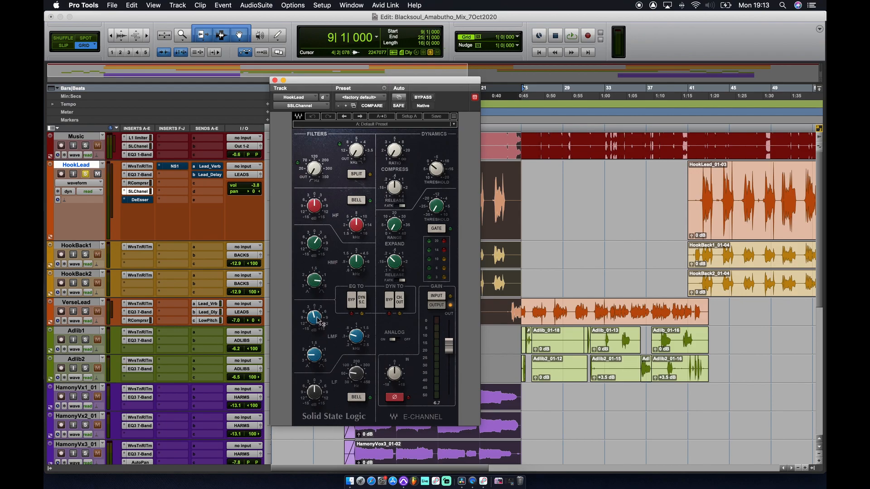
click(358, 337)
super+click(142, 203)
click(142, 202)
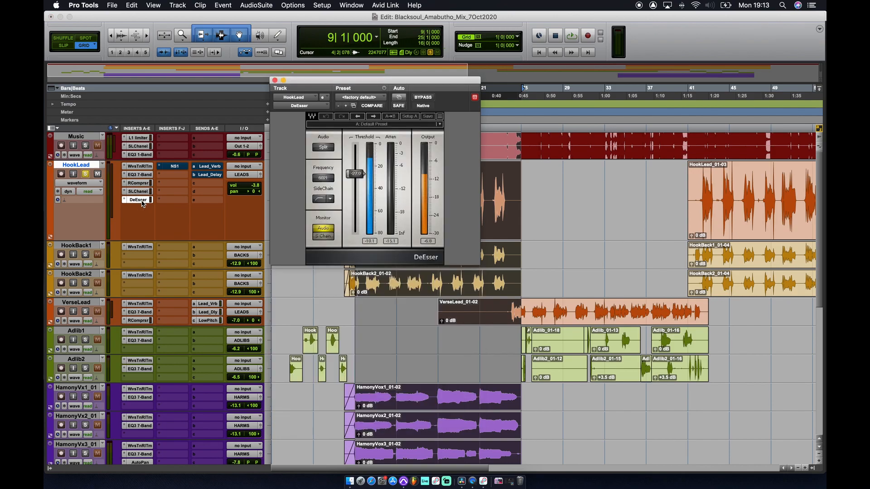
- Play the hook while toggling the bypass of HookLead's DeEsser and SSLChannel inserts to compare the sound with and without them
key(space)
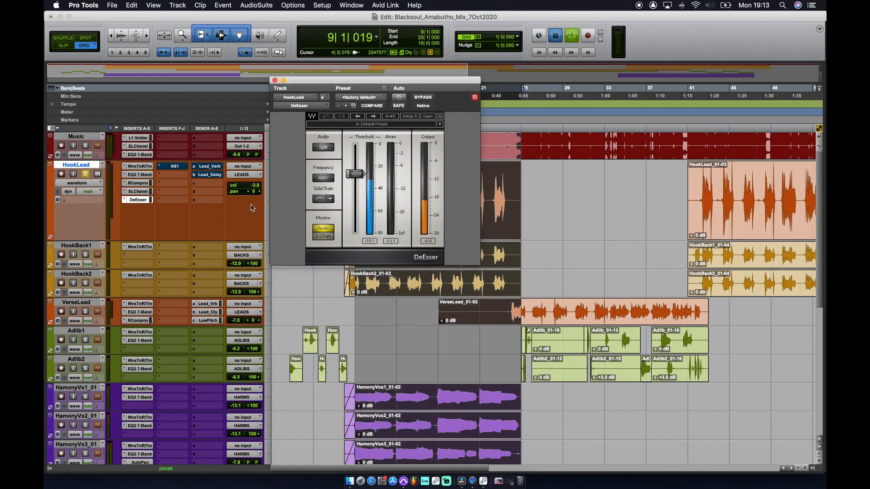
super+click(141, 200)
super+click(141, 192)
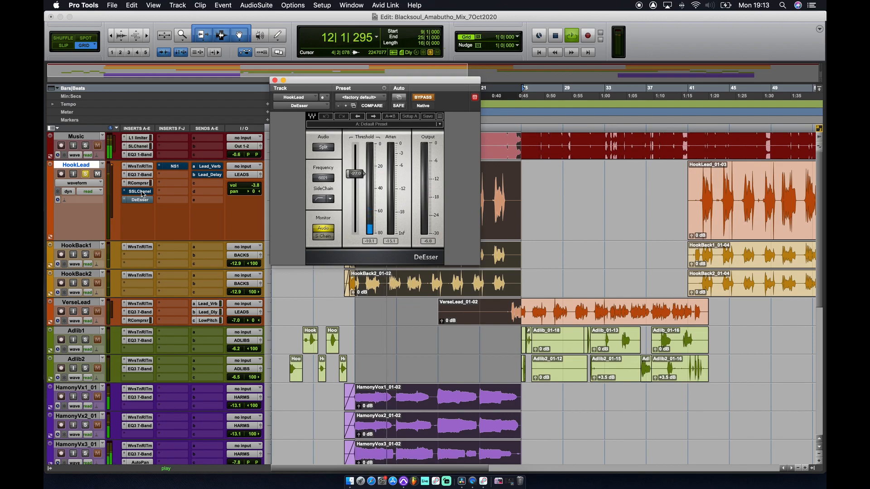
super+click(142, 192)
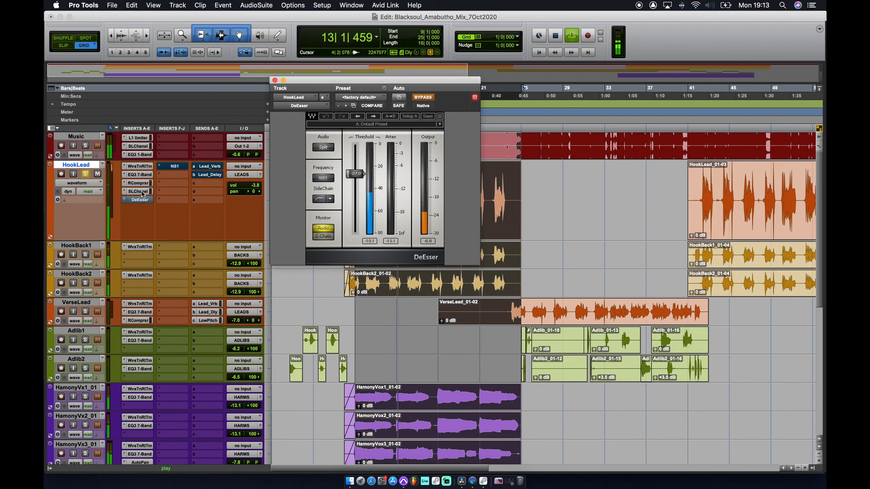
super+click(142, 200)
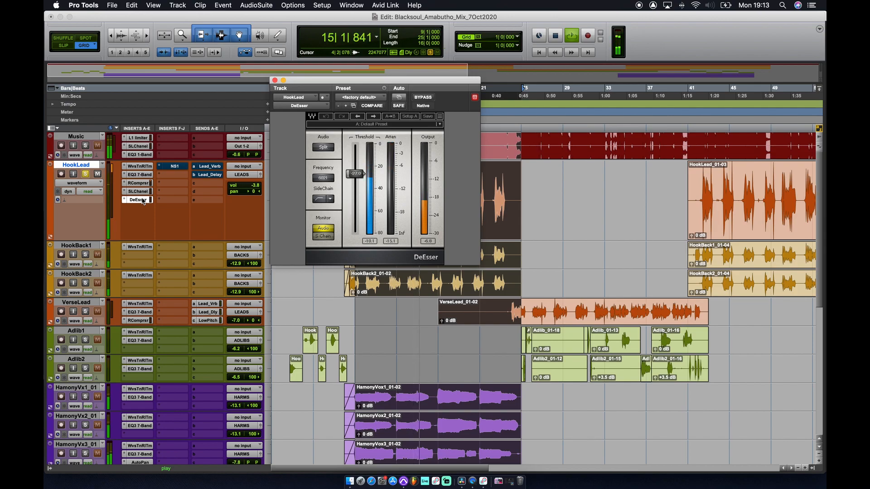
key(space)
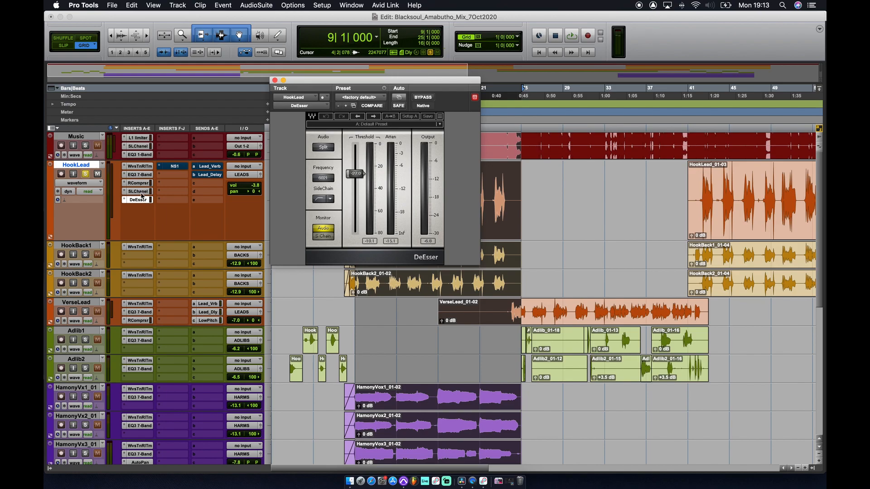
- Review HookLead's SSLChannel settings and its DeEsser settings once more, closing the plug-in window when done
click(142, 193)
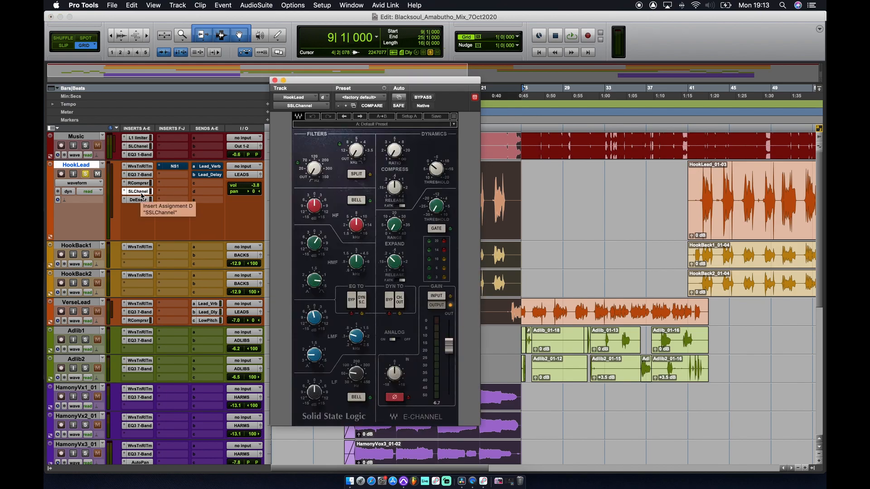
click(142, 200)
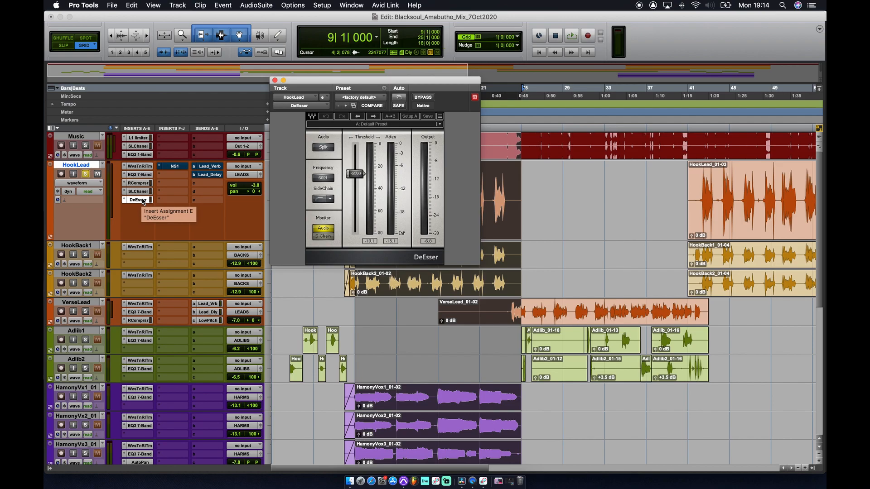
click(275, 80)
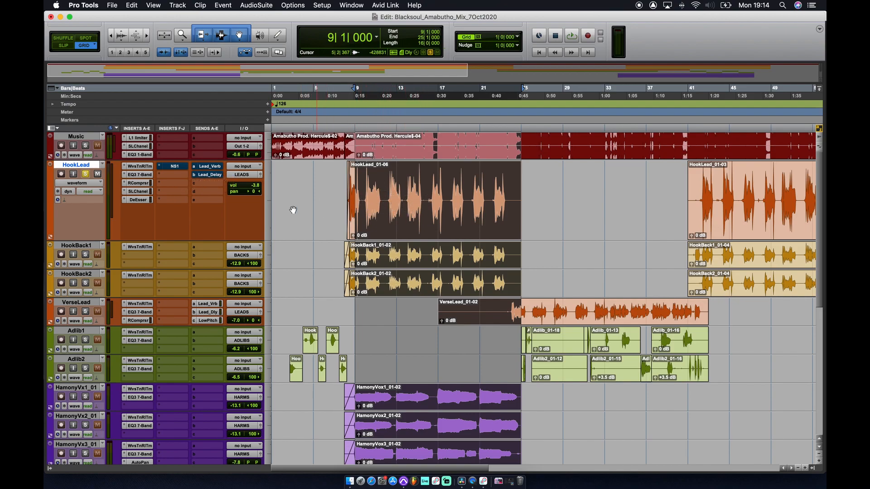
- Re-enable HookLead's NS1 noise suppressor, audition the vocal through it, and take the track out of solo
click(174, 167)
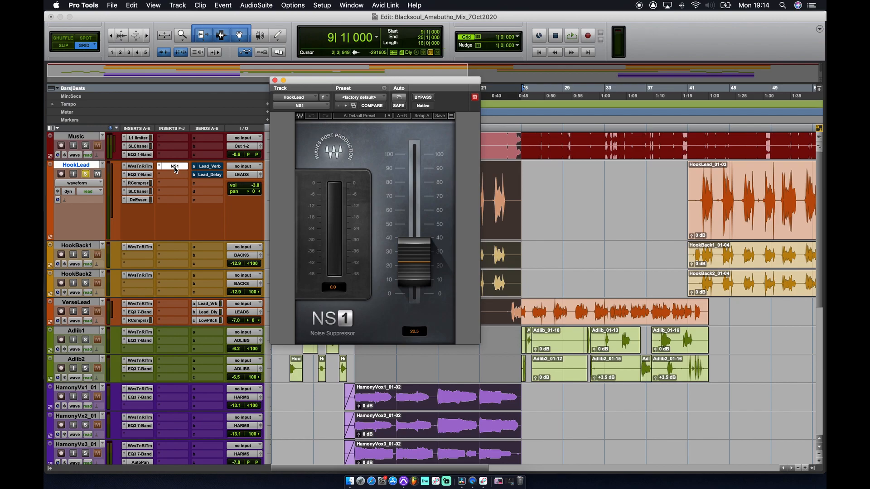
key(space)
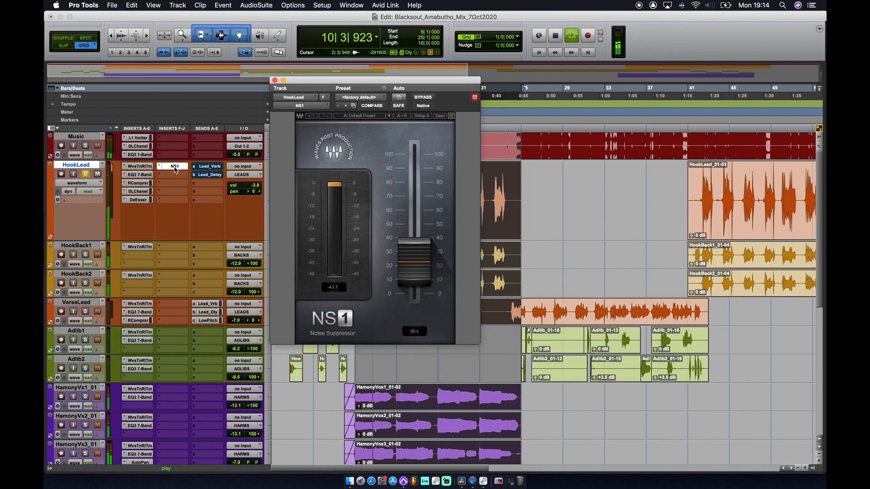
key(space)
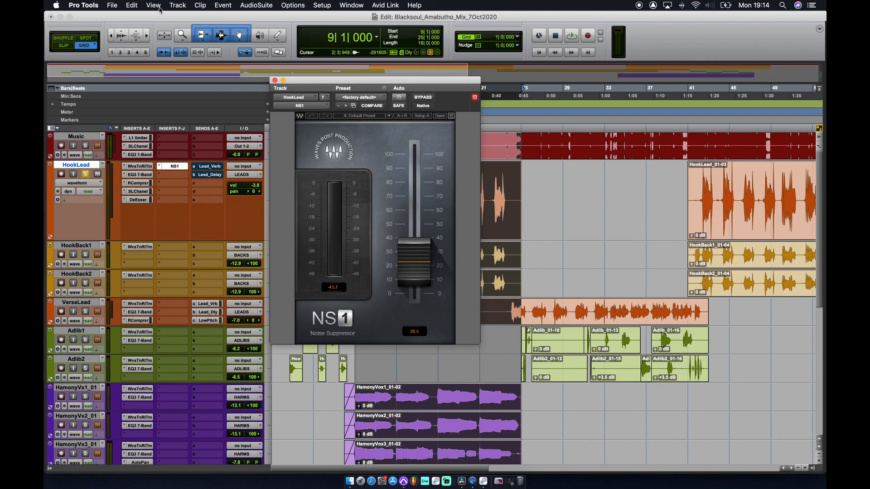
click(274, 80)
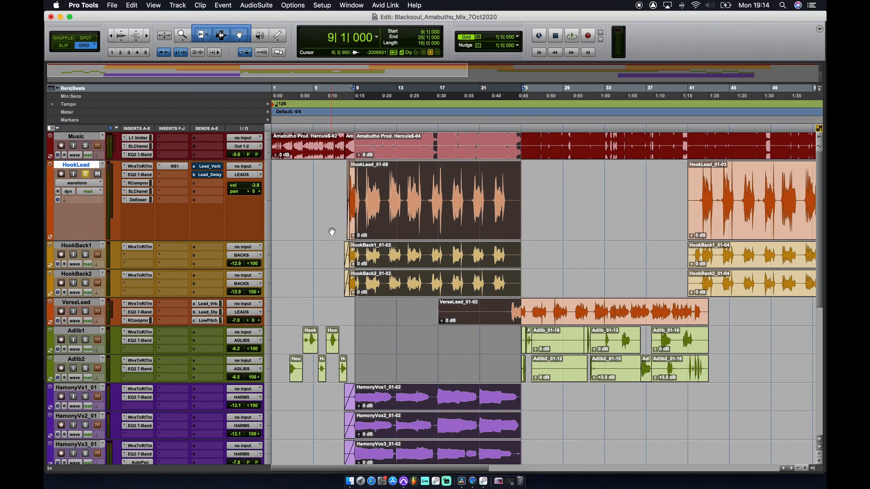
click(86, 174)
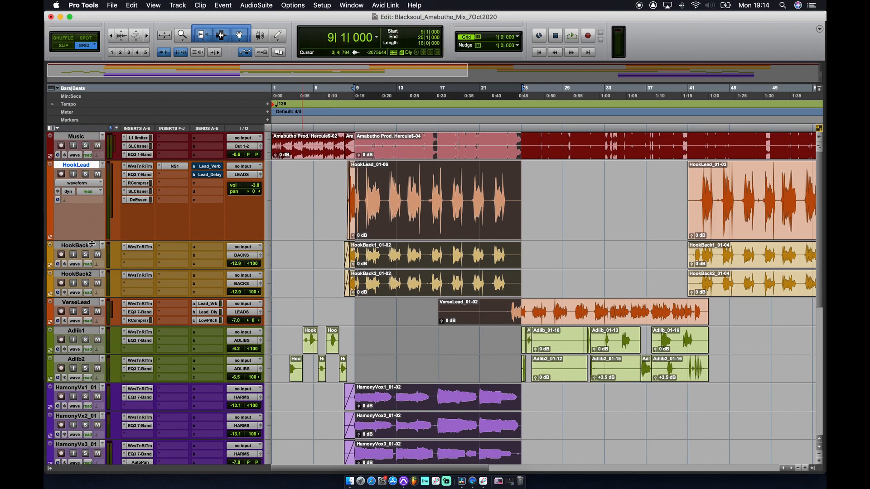
- Play the hook with HookBack1 and HookBack2 soloed, and open HookBack1's Waves Tune Real-Time plug-in
key(space)
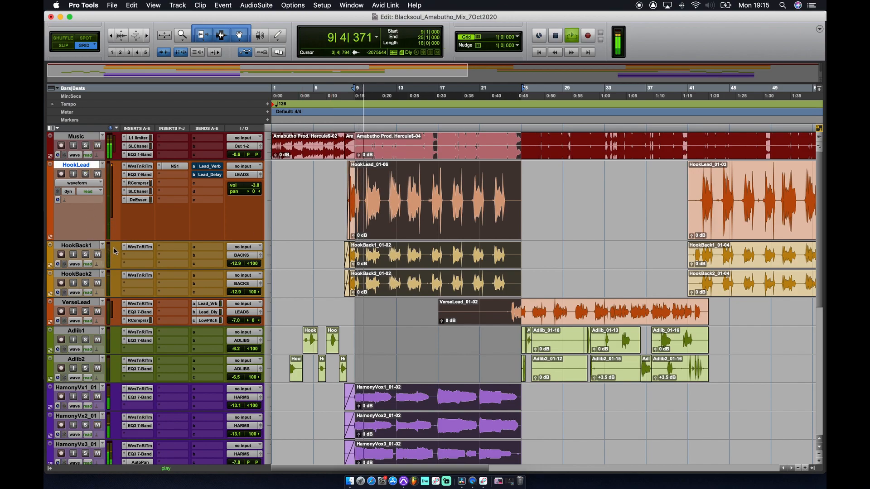
click(85, 254)
click(85, 283)
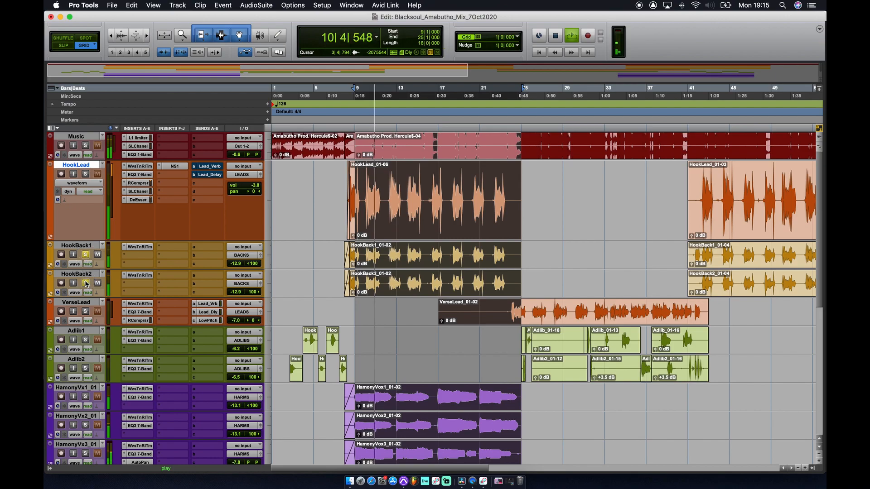
click(140, 247)
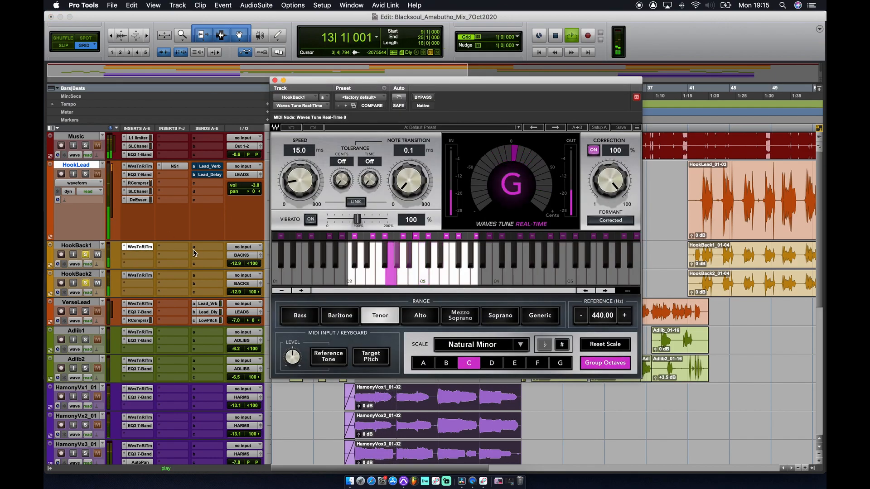
key(space)
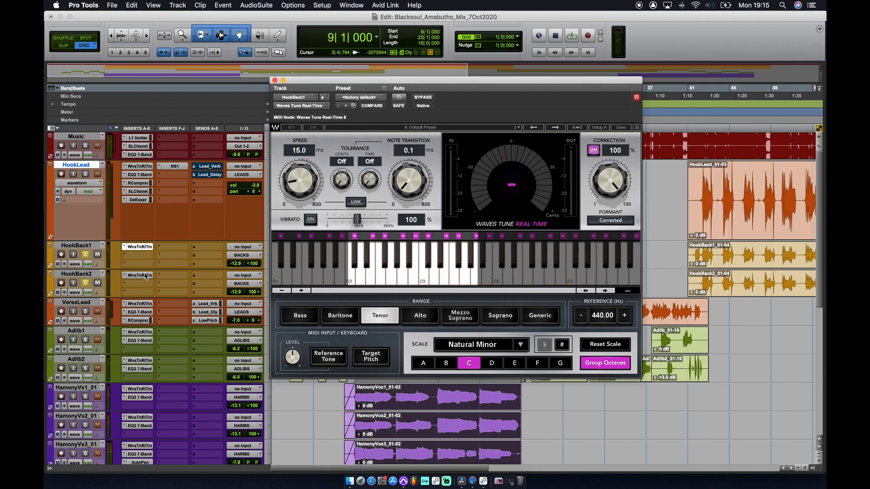
- Increase the HookBack1 track's height, examine the Waves Tune Real-Time settings on HookBack1 and HookBack2, and select HookBack2
drag(145, 268, 146, 288)
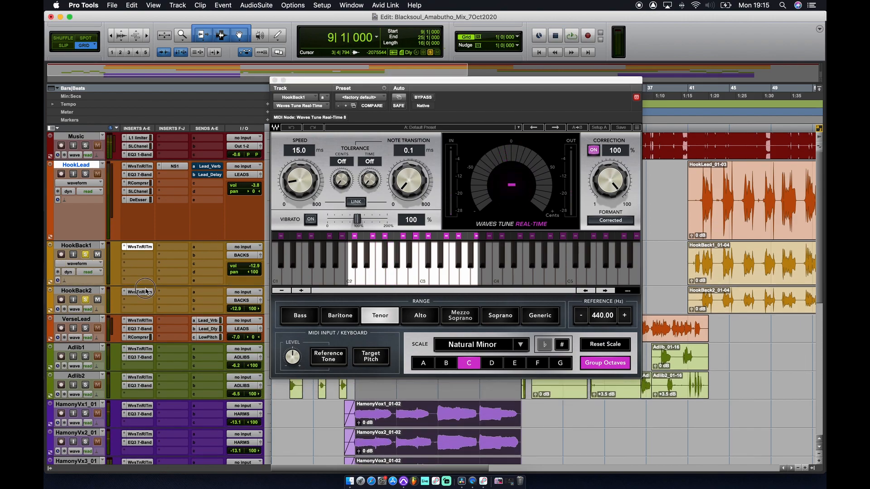
click(140, 247)
click(140, 292)
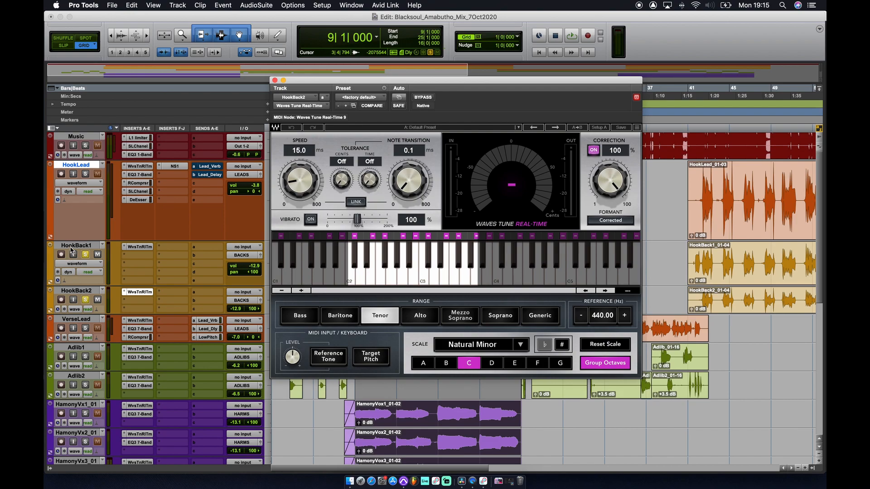
click(76, 279)
click(75, 291)
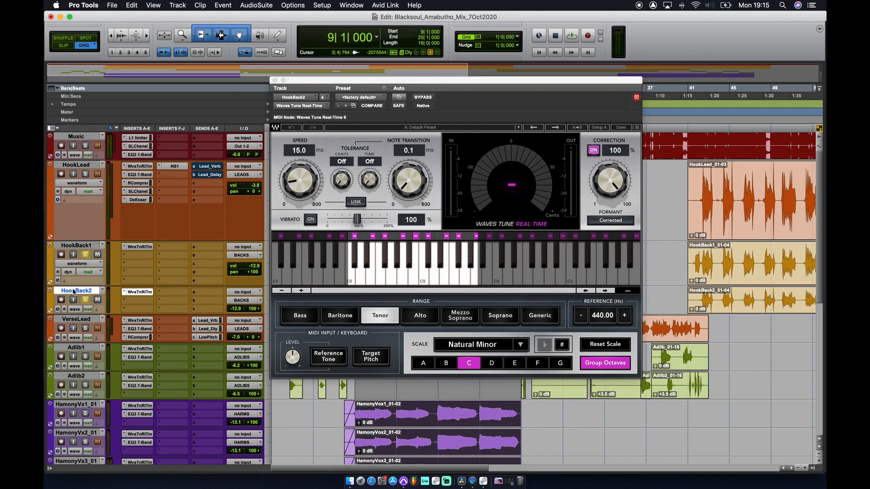
- In the mixer, bypass all five inserts on the BACKS bus and re-enable HookLead's reverb and delay sends
key(super+equal)
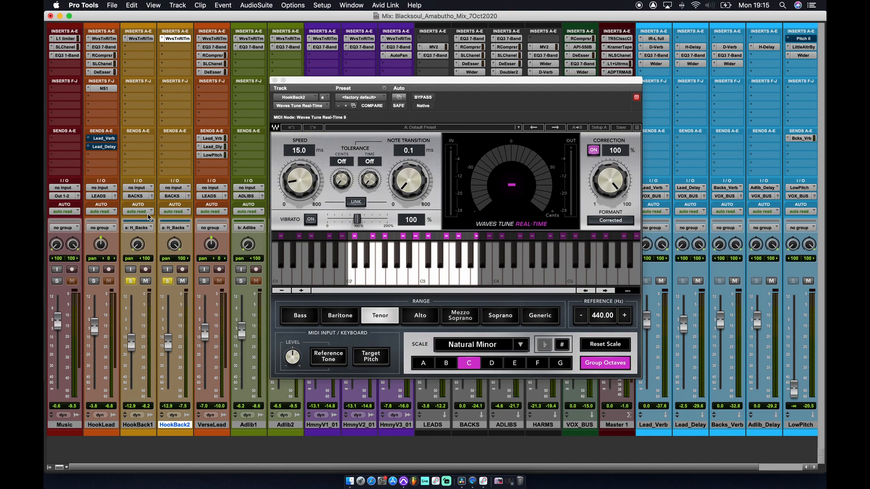
click(275, 80)
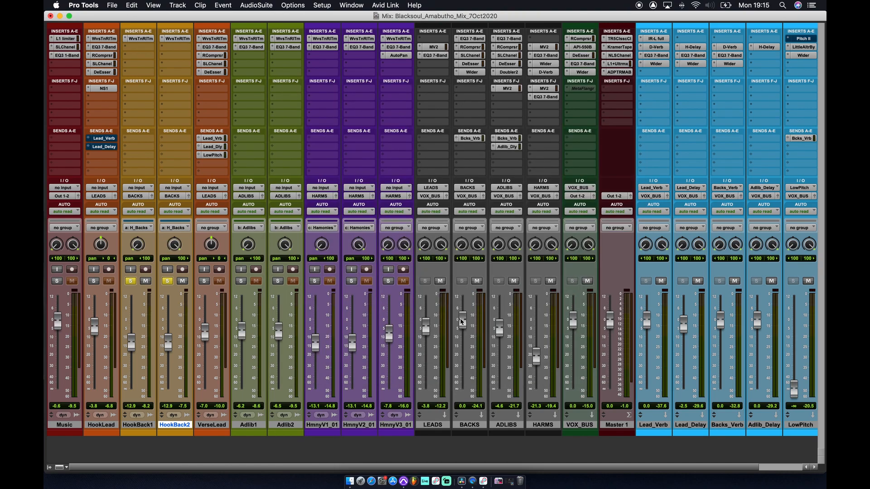
click(470, 426)
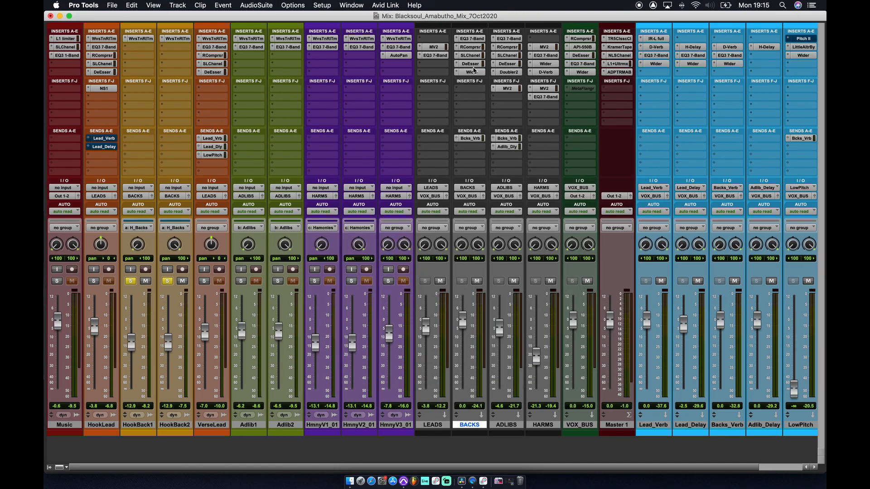
drag(473, 40, 473, 73)
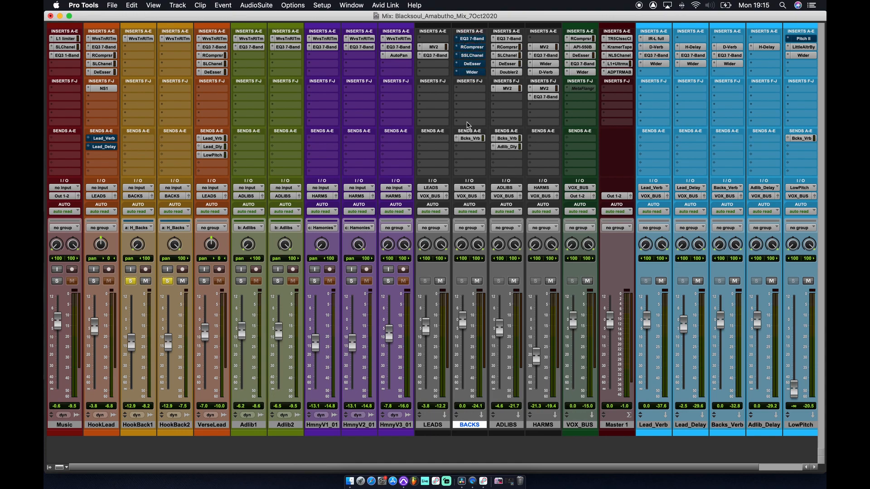
super+click(112, 139)
super+click(112, 146)
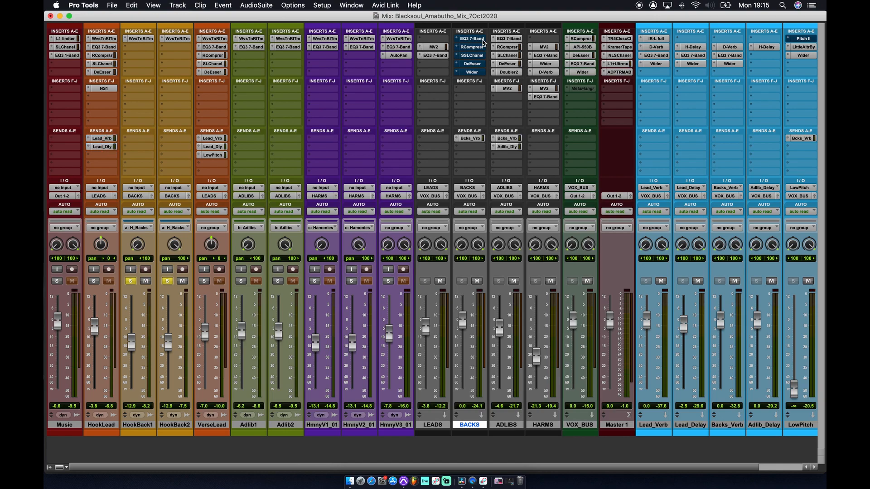
- Re-enable the EQ3 7-Band, RCompressor and SSLChannel inserts on BACKS one by one, opening each plug-in to examine its settings
click(476, 39)
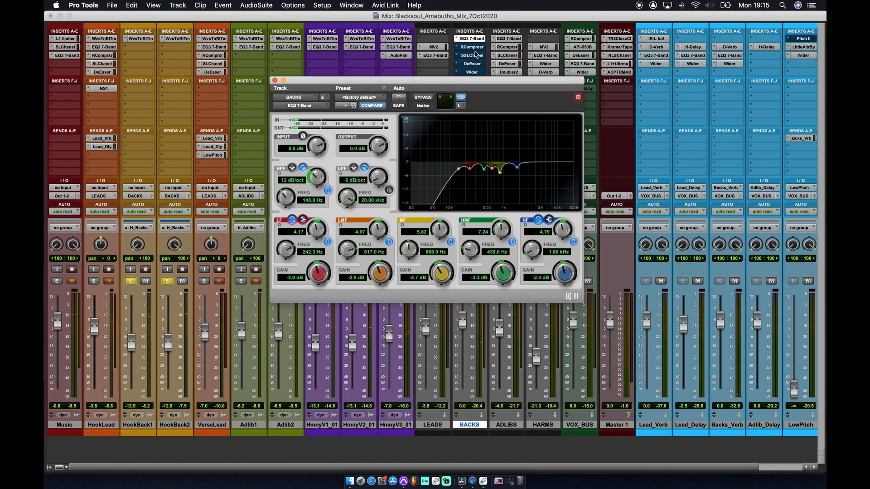
click(471, 48)
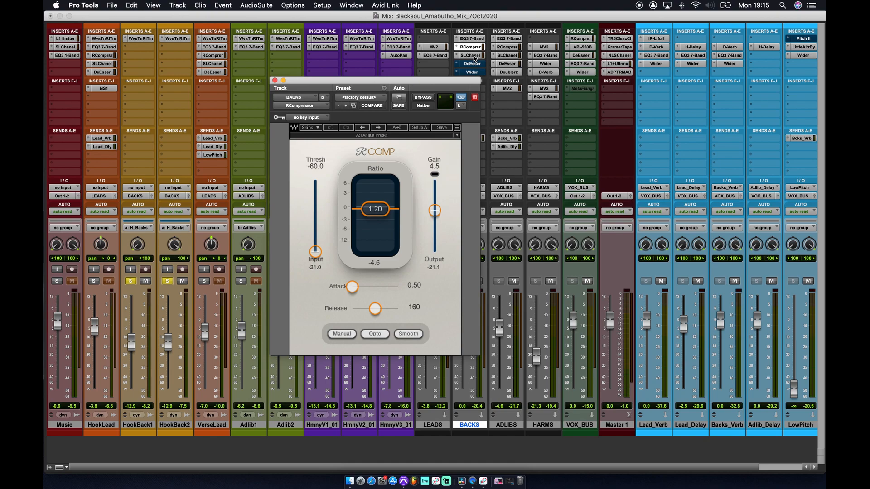
click(473, 56)
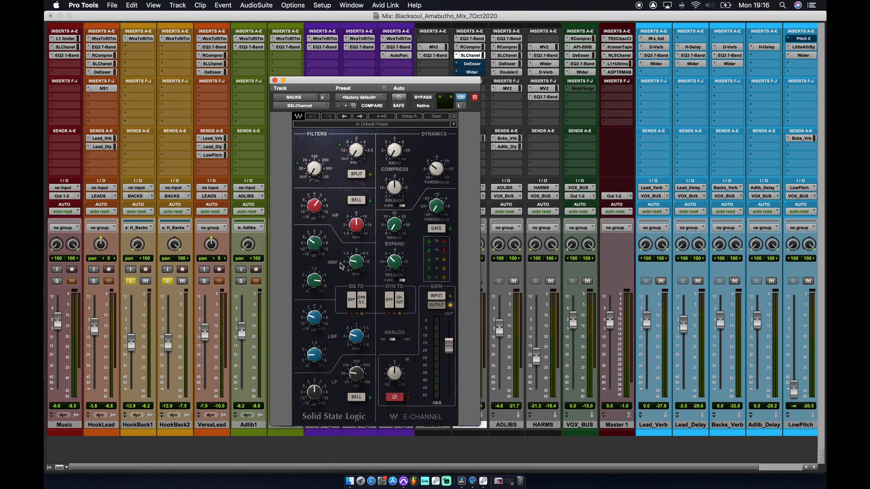
mouse_move(358, 265)
drag(320, 211, 317, 213)
click(275, 81)
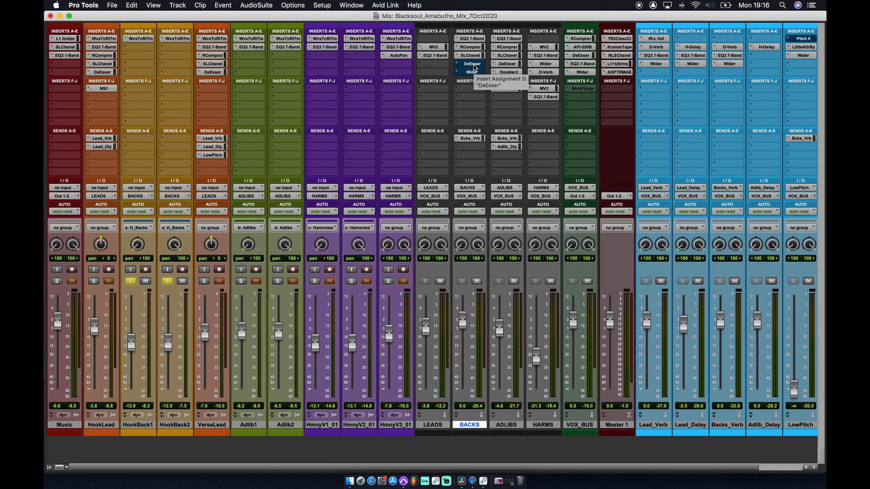
- Re-enable the DeEsser and Wider inserts on BACKS, opening each plug-in to examine its settings
click(472, 64)
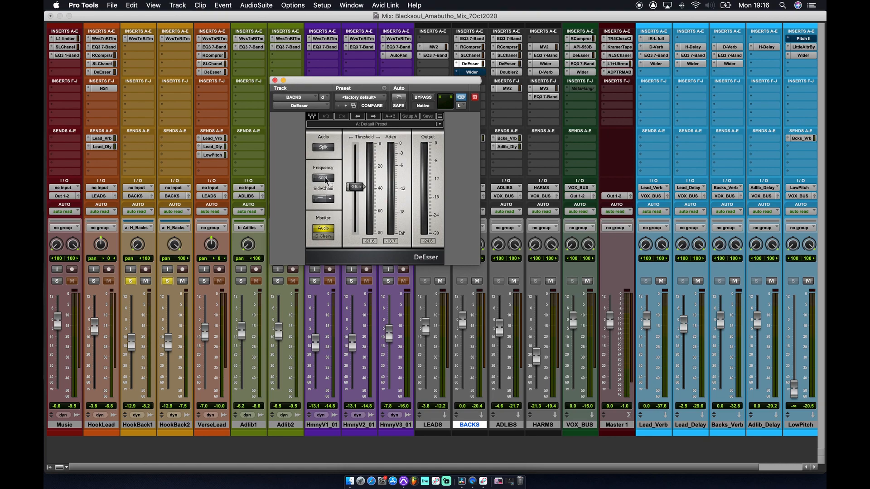
click(276, 80)
click(471, 73)
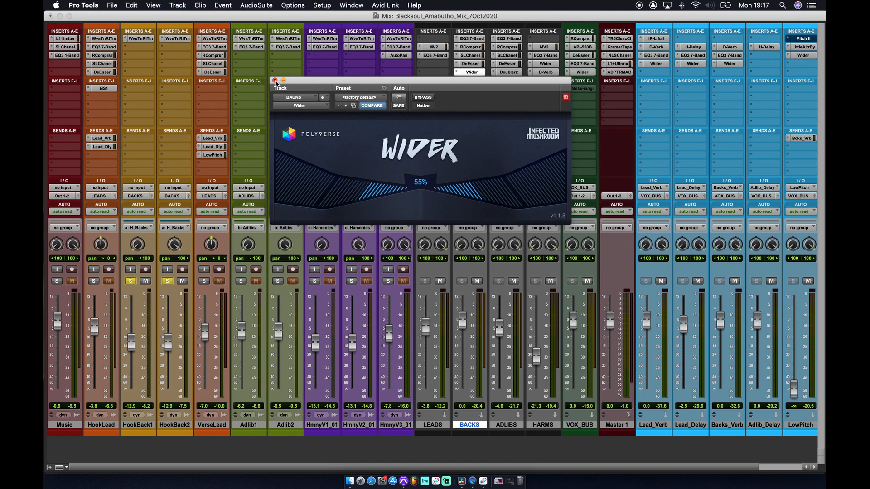
- Compare the backing vocals with and without Wider by toggling its bypass during playback, closing the plug-in when done
click(421, 98)
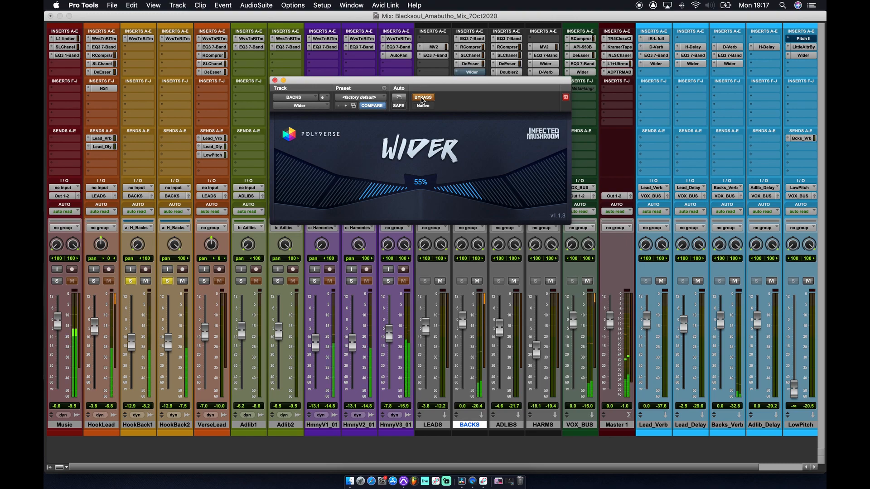
click(421, 98)
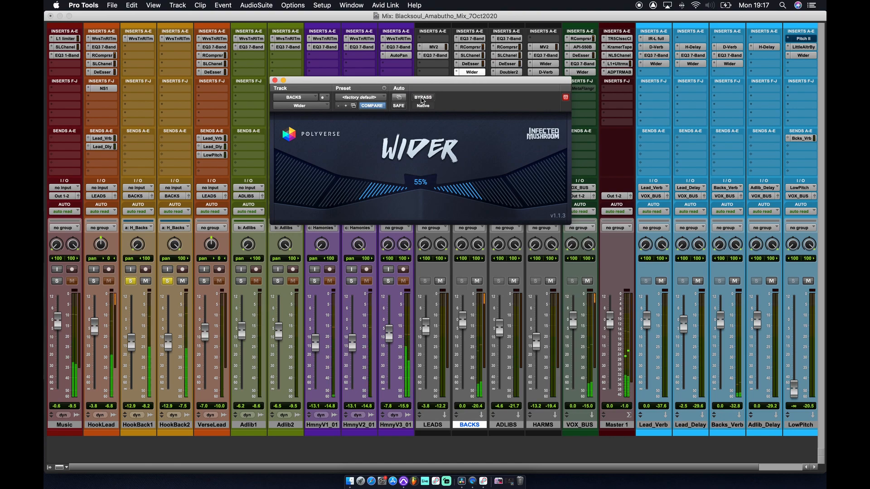
click(275, 81)
key(space)
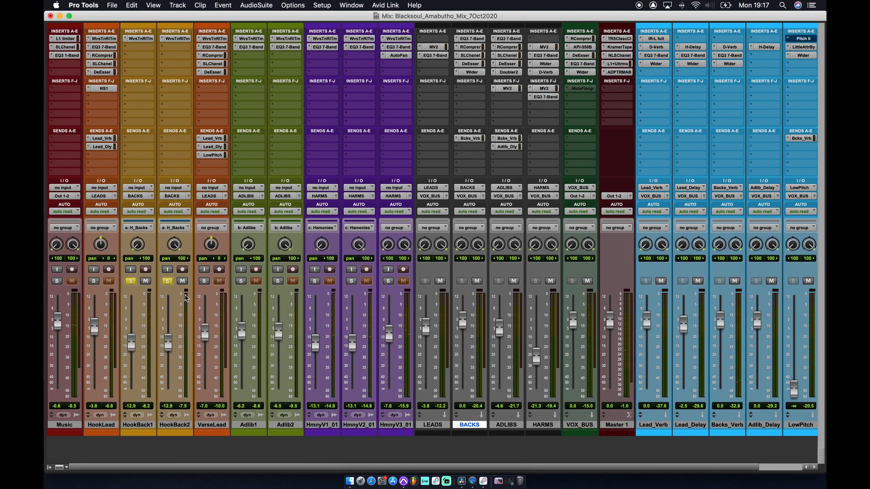
- Return to the Edit window, solo the three harmony vocal tracks and start playing the hook
key(super+equal)
scroll(307, 409, down, 10)
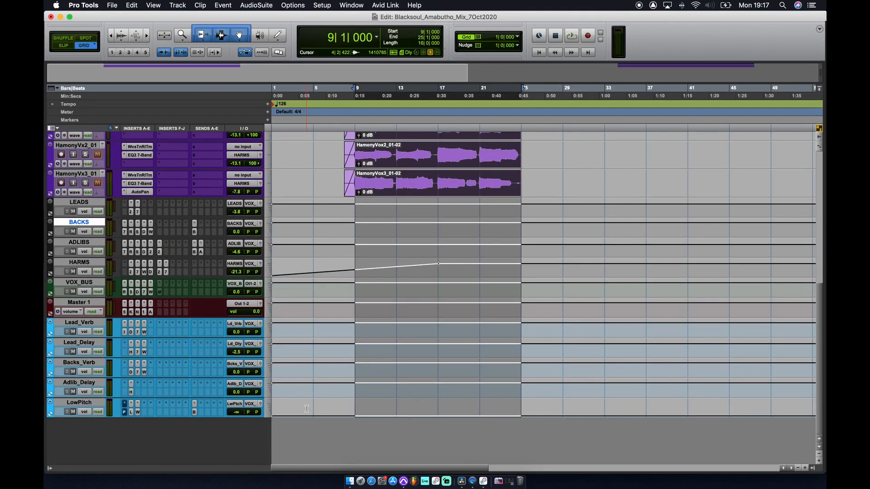
scroll(307, 409, up, 6)
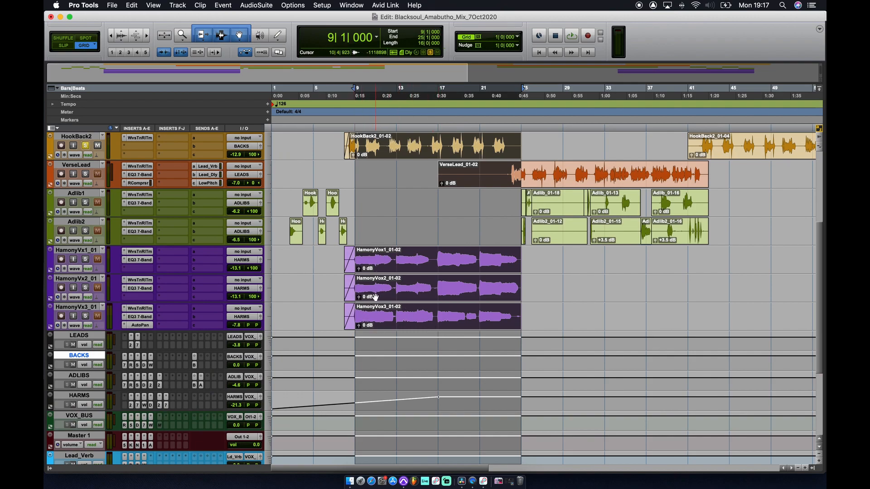
click(85, 259)
click(86, 288)
click(85, 316)
key(space)
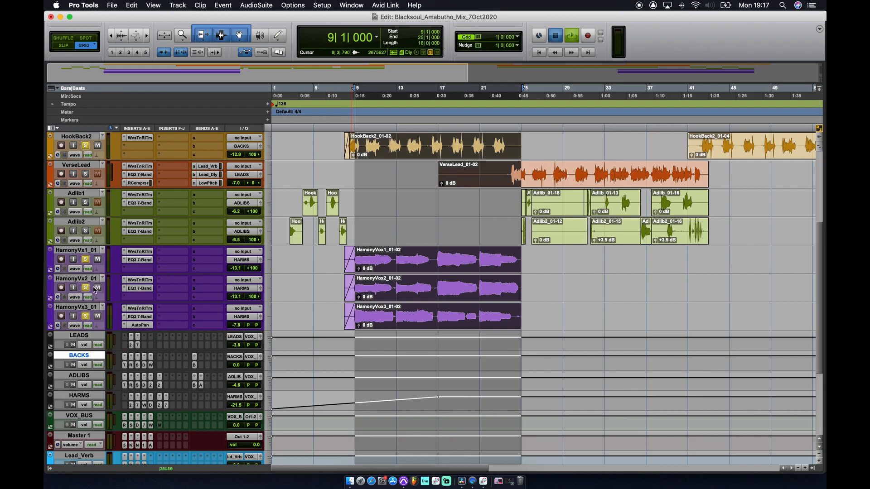
- Take HookBack1 and HookBack2 out of solo, audition the harmonies and stop playback
scroll(83, 277, up, 4)
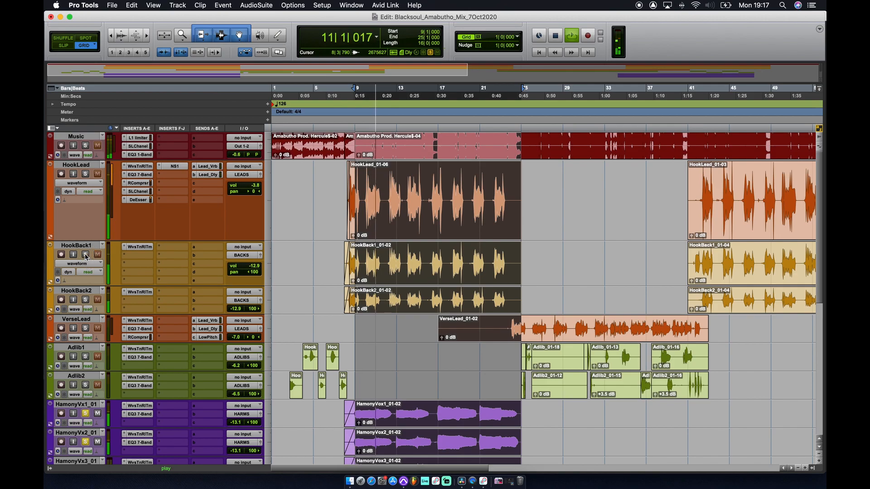
scroll(193, 303, down, 10)
scroll(194, 303, up, 2)
scroll(194, 303, up, 8)
key(space)
- Examine the HARMS volume automation, select the HamonyVox1 and HamonyVox2 clips at bar 72, and play the harmonies from there
scroll(194, 303, down, 11)
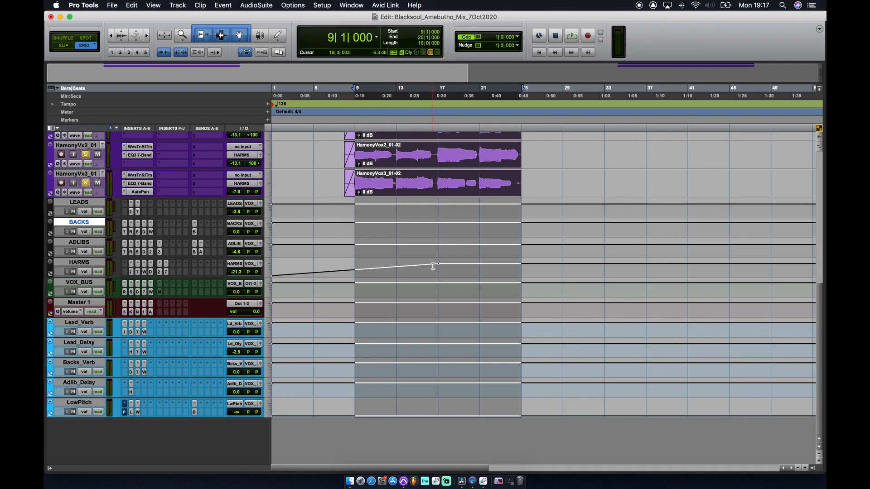
scroll(434, 266, up, 5)
scroll(433, 266, right, 10)
scroll(433, 267, down, 3)
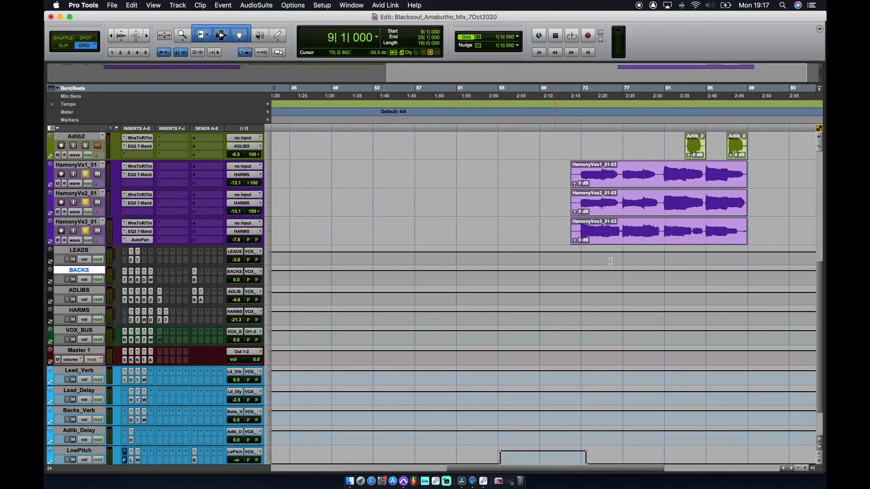
click(617, 186)
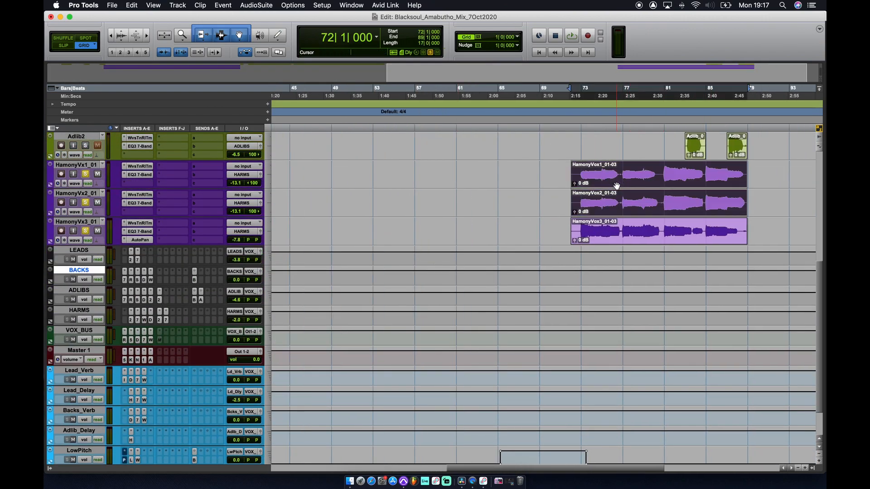
key(space)
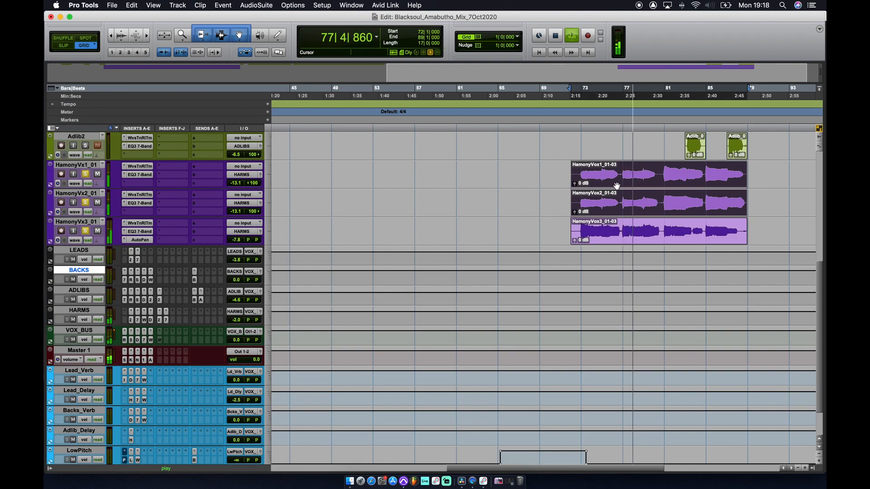
- Toggle solo on the Music track to hear the harmonies with the beat, and stop playback
scroll(201, 221, up, 5)
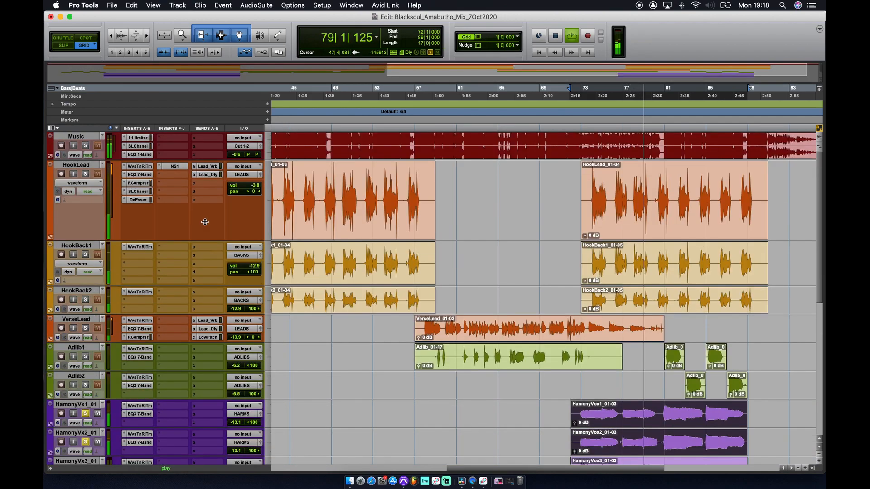
click(85, 146)
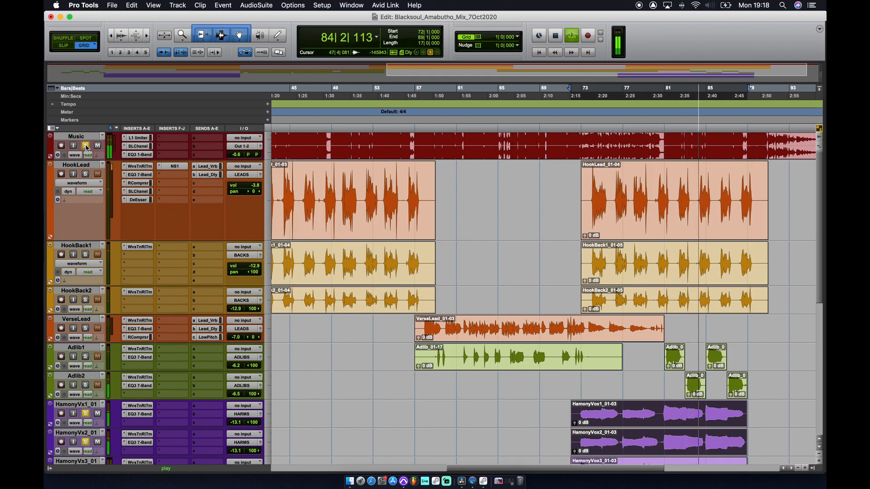
key(space)
- Return to the mixer and select the first and third harmony channels in turn to examine them
scroll(397, 309, down, 8)
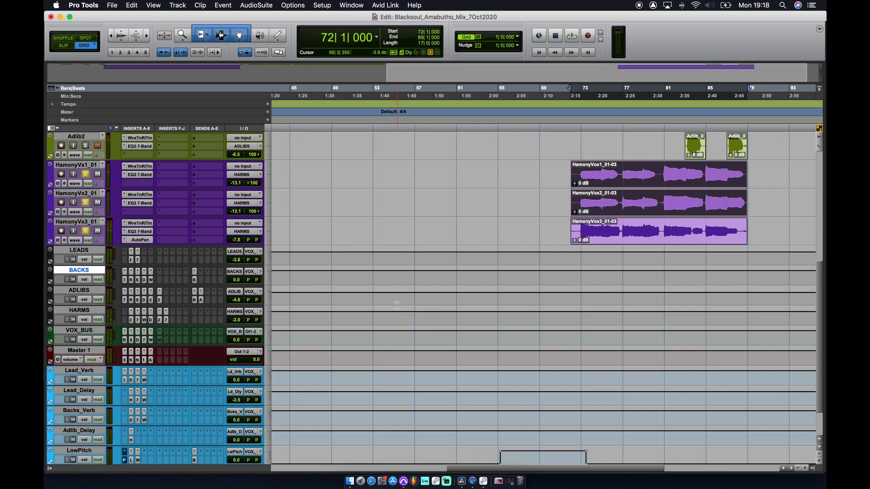
key(super+equal)
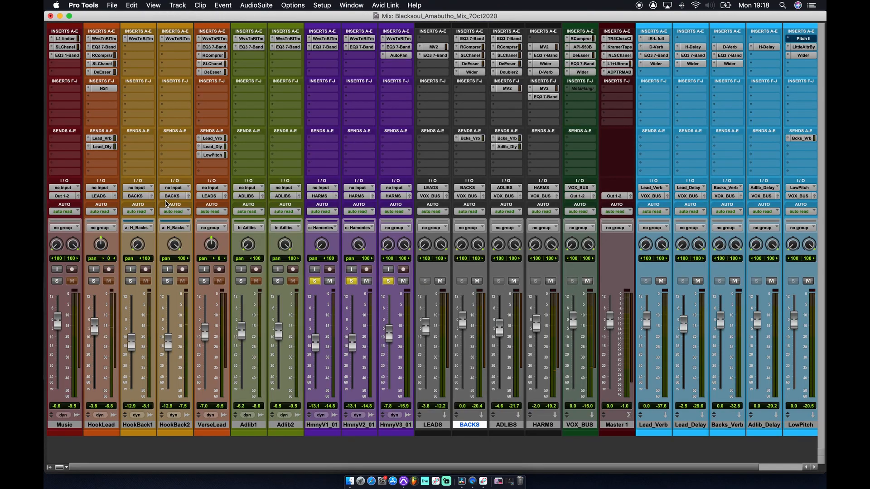
click(329, 426)
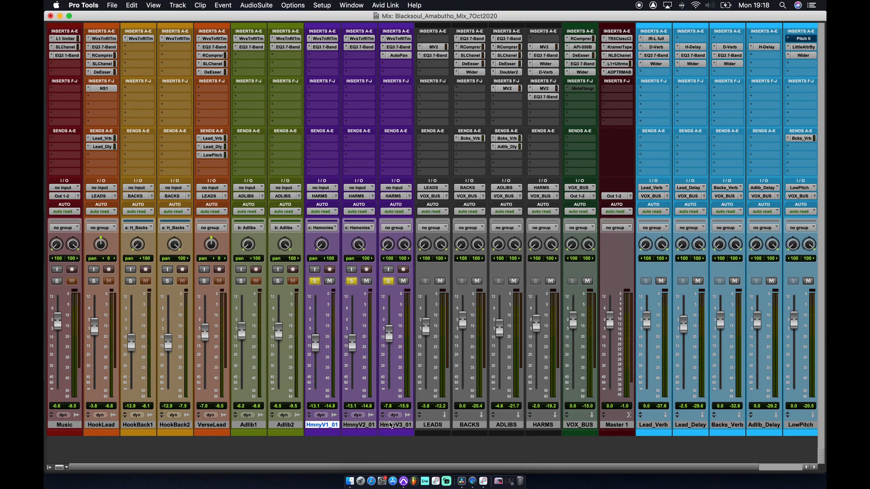
click(399, 426)
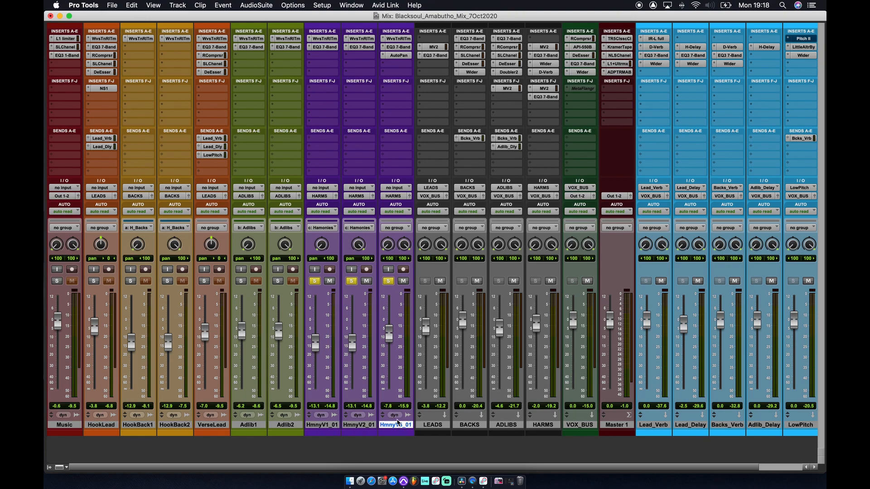
- Examine the Waves Tune Real-Time and EQ3 7-Band settings on the first harmony channel, and close the plug-in
click(328, 39)
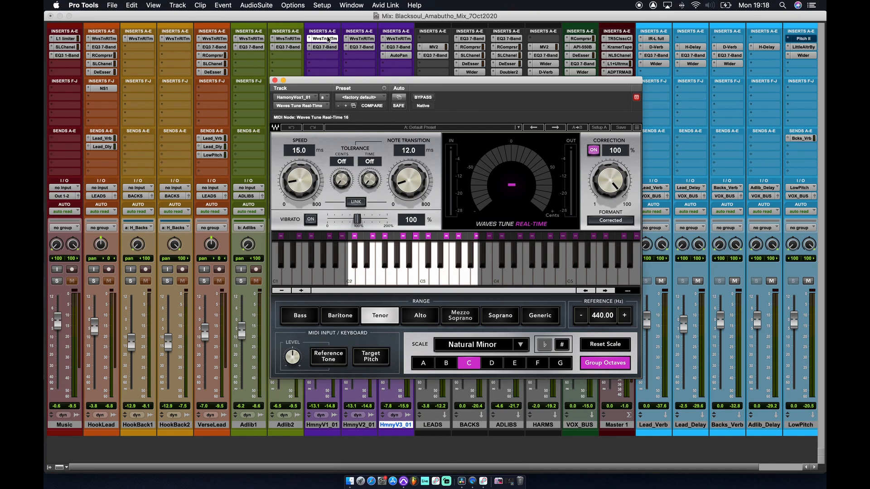
click(325, 47)
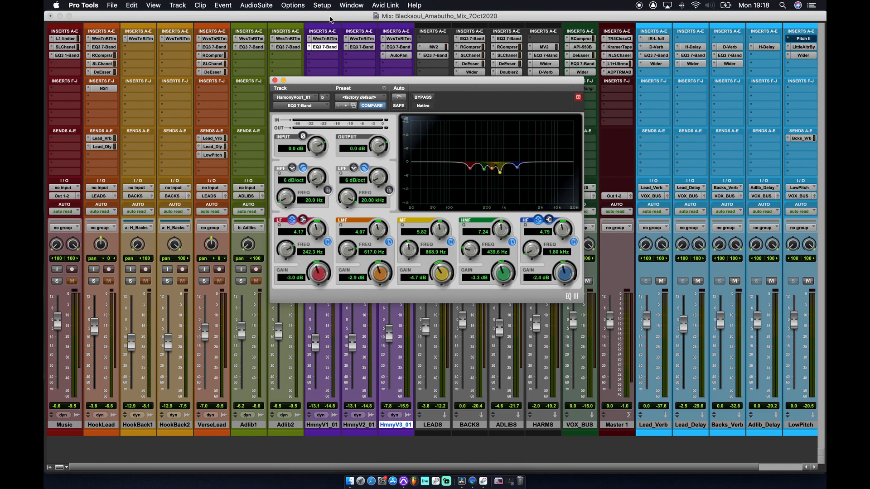
click(275, 80)
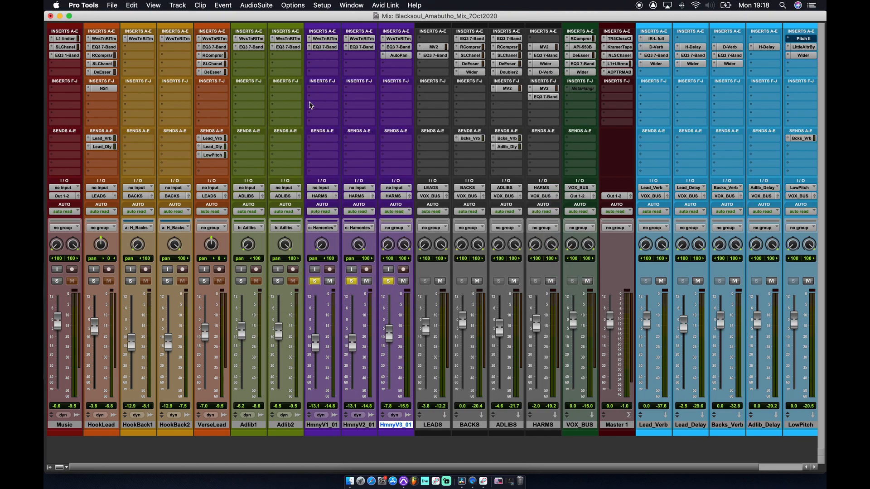
- Examine the Waves Tune Real-Time, EQ3 7-Band and AutoPan settings on the third harmony channel, and close the plug-in
click(398, 40)
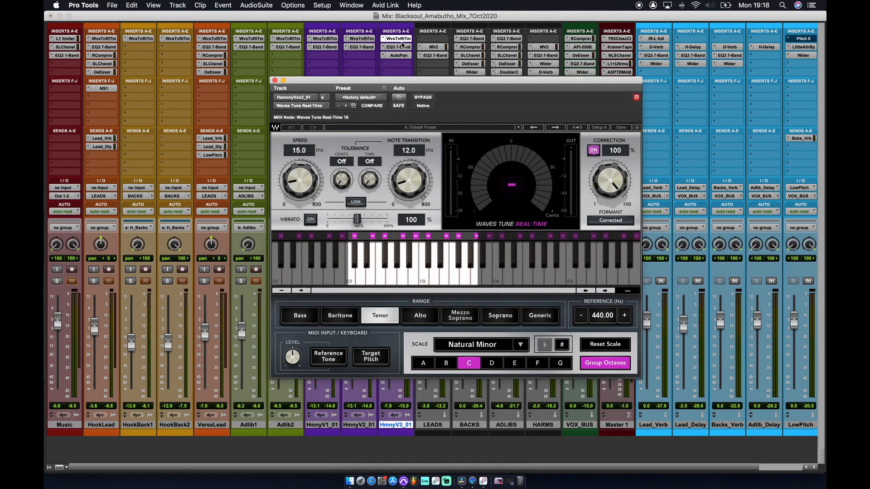
click(399, 47)
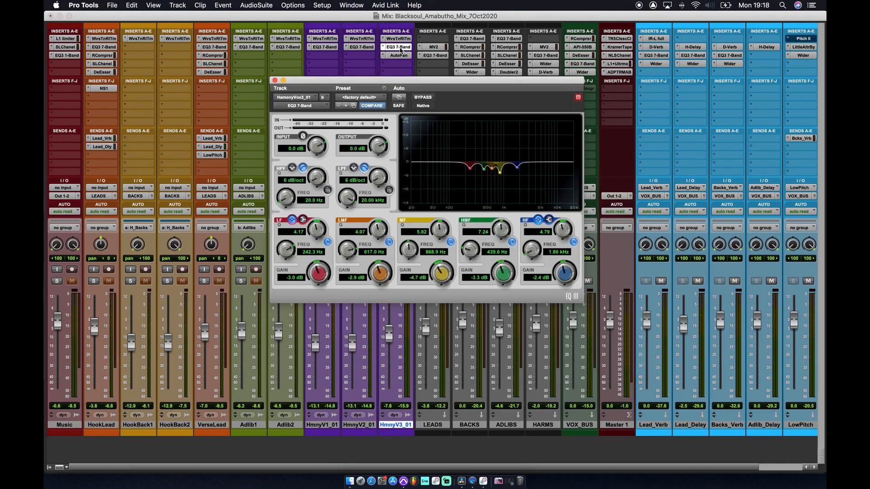
click(398, 55)
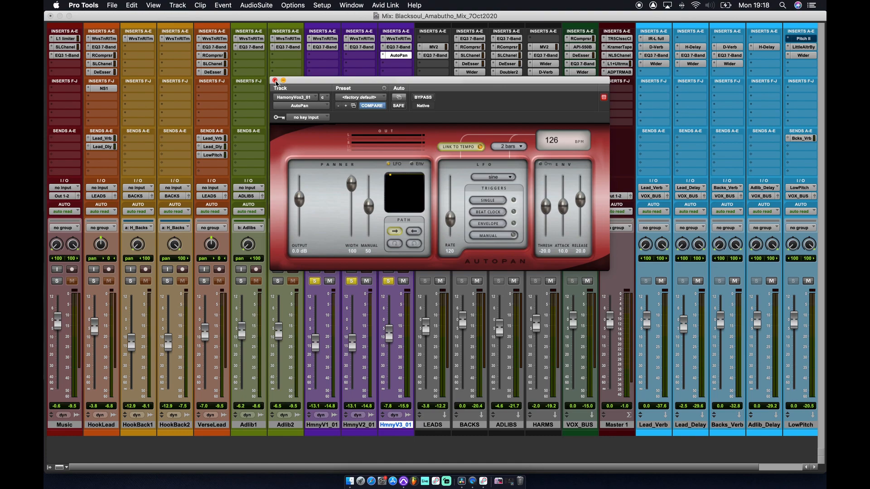
click(275, 81)
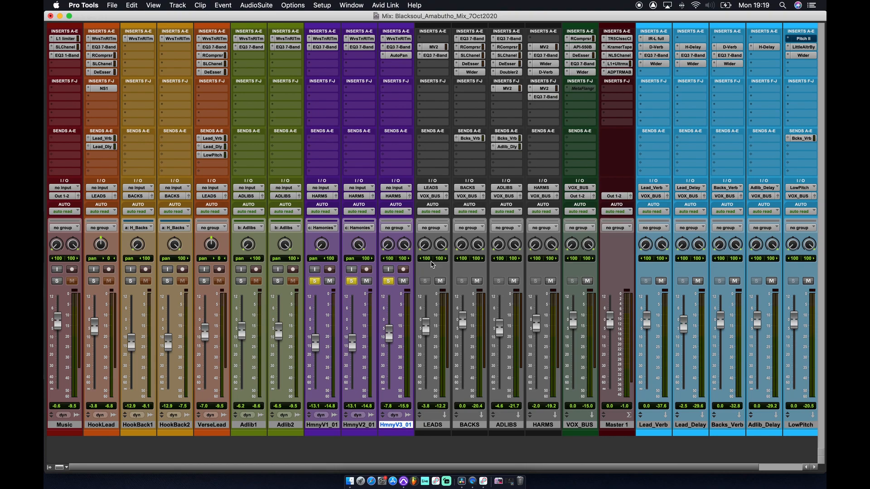
- Audition the third harmony by taking the first two out of solo during playback, and solo them again
key(space)
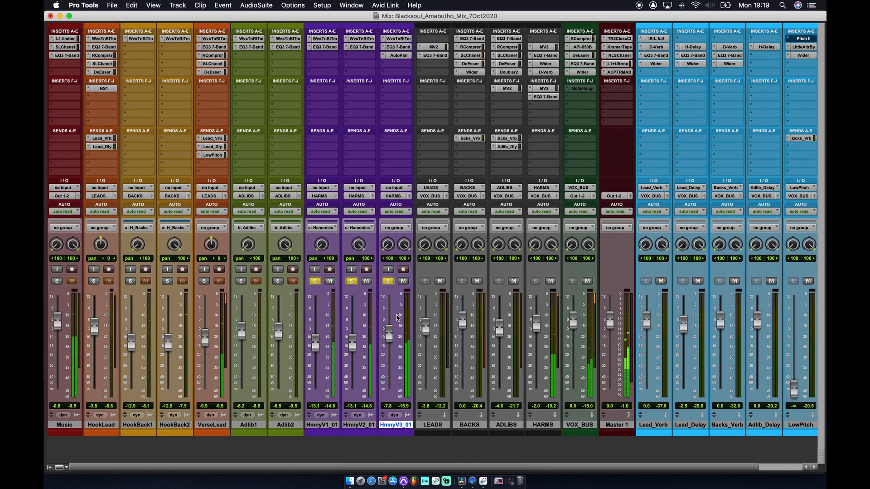
click(315, 281)
click(351, 281)
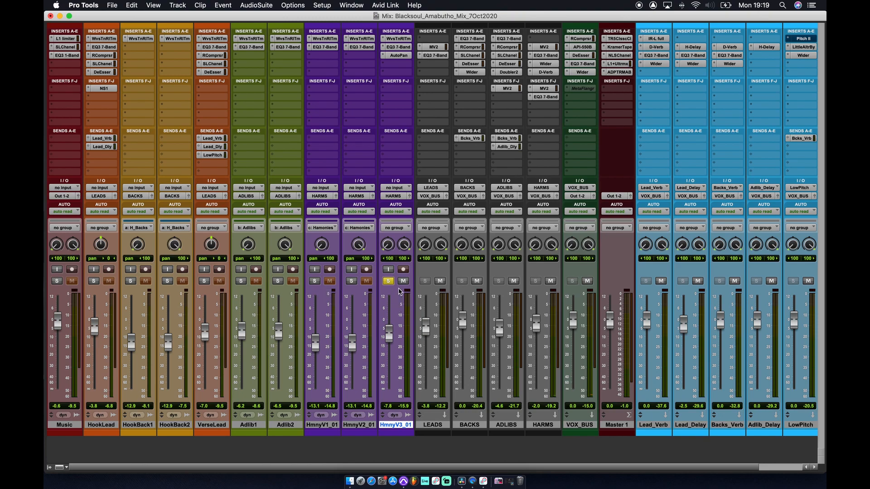
click(351, 281)
click(315, 281)
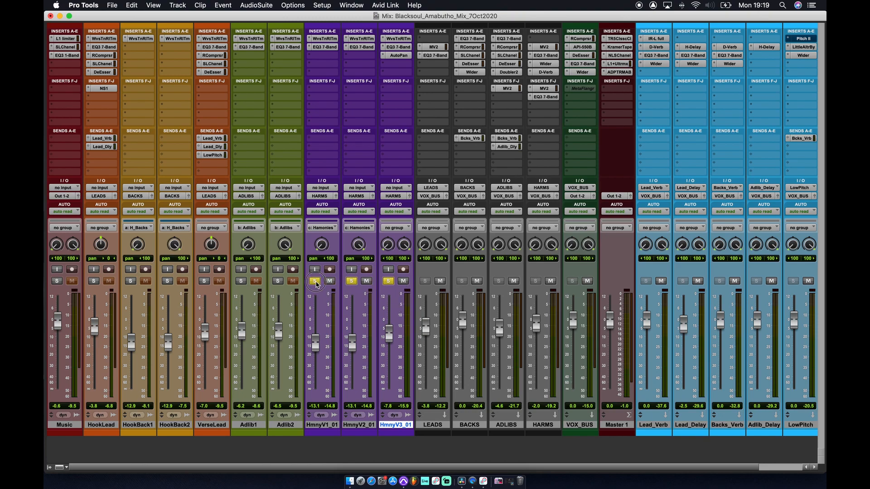
- Take all three harmony channels out of solo, switch to the Edit window and play the full mix from bar 72
click(351, 281)
click(388, 282)
click(315, 281)
key(super+equal)
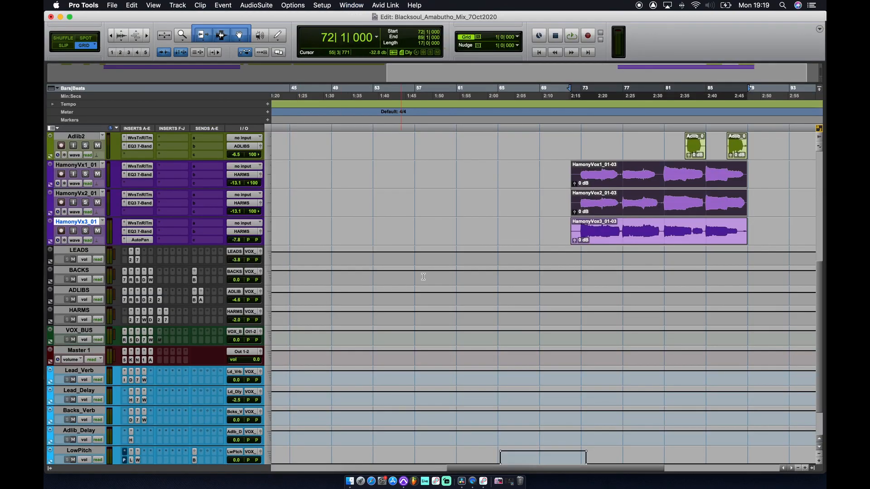
key(space)
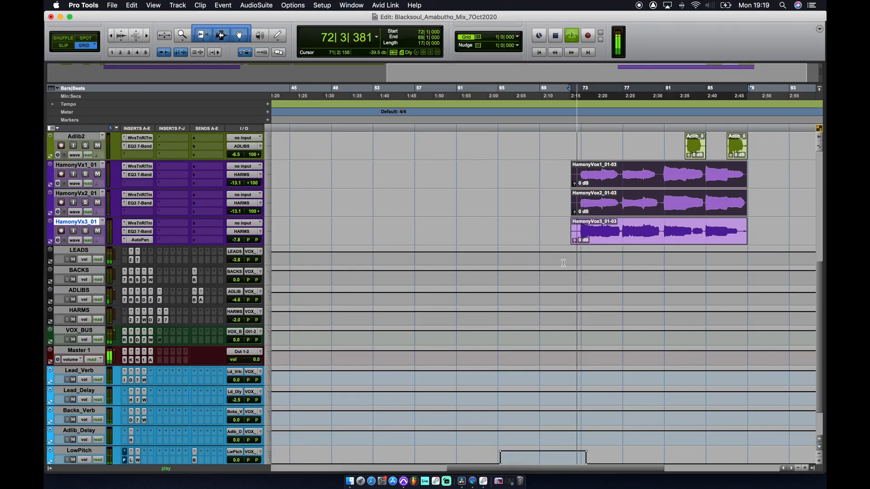
- Reduce the HookLead track's height while the mix plays, and stop playback
scroll(564, 263, up, 5)
scroll(564, 263, up, 1)
scroll(563, 263, right, 6)
scroll(563, 263, down, 3)
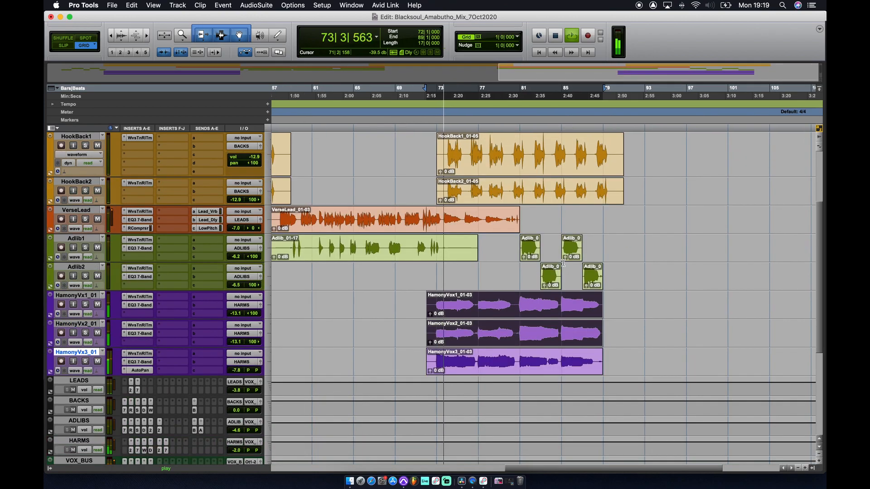
scroll(564, 263, up, 2)
scroll(563, 263, right, 1)
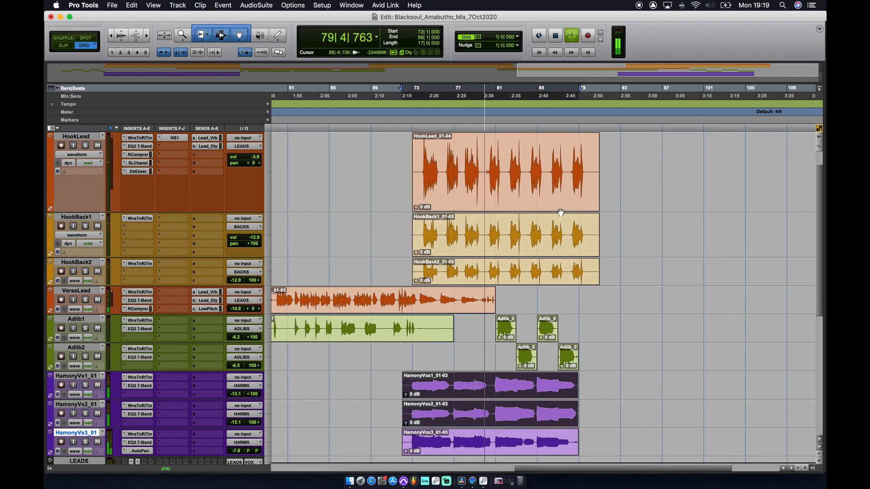
drag(216, 210, 214, 174)
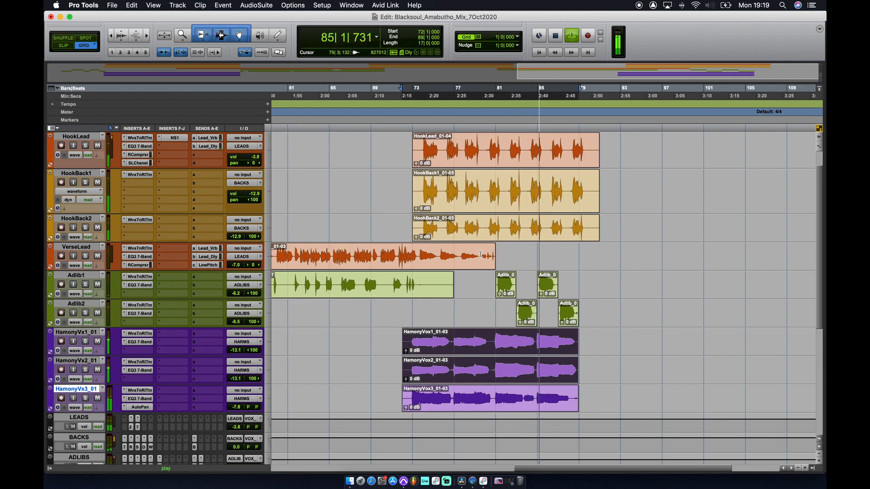
key(space)
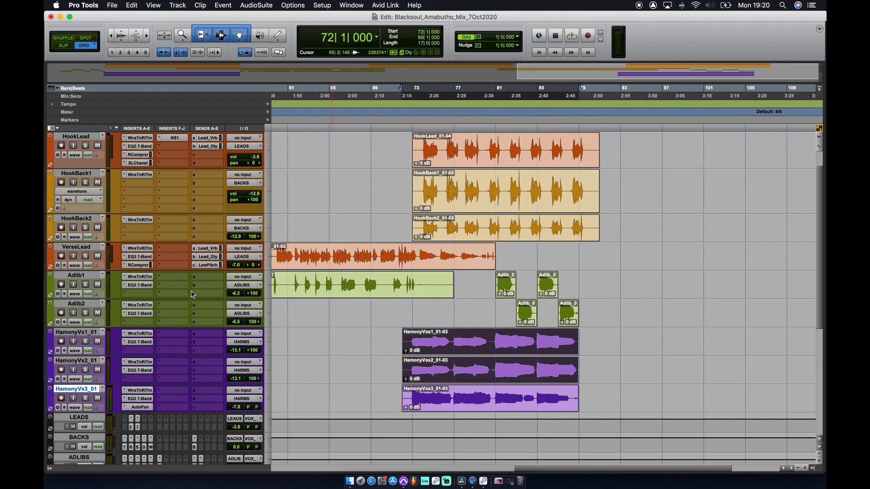
- Examine the Waves Tune Real-Time and EQ3 7-Band settings on Adlib1, and solo the track
click(138, 276)
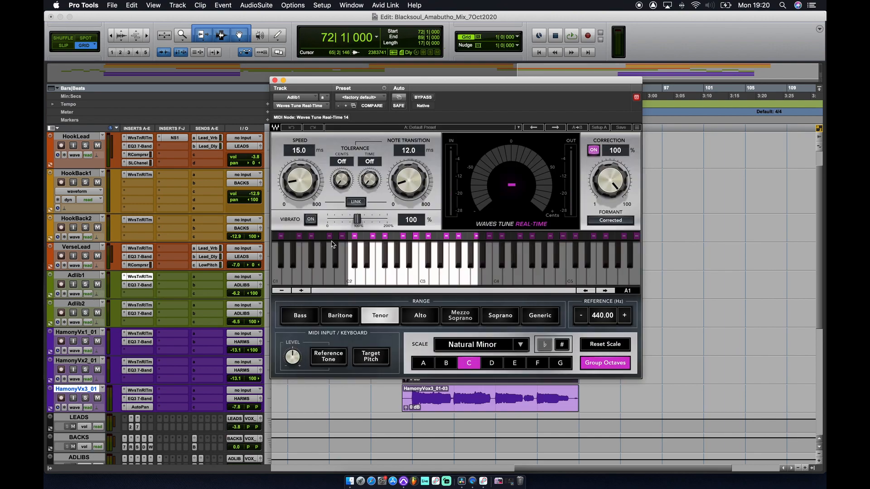
click(140, 285)
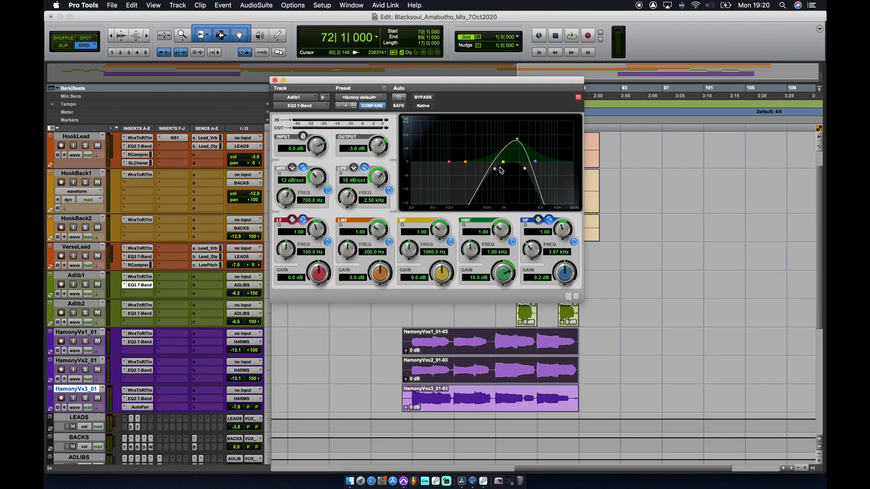
click(85, 284)
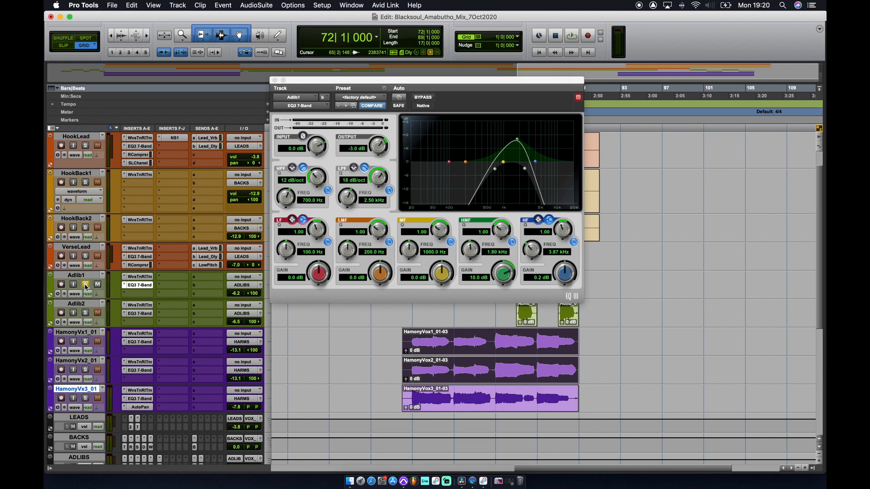
- Move the EQ window aside, select the Adlib1 and Adlib2 clips from bar 81, and play them
key(space)
drag(366, 84, 229, 84)
click(508, 295)
drag(508, 295, 578, 318)
key(space)
key(space)
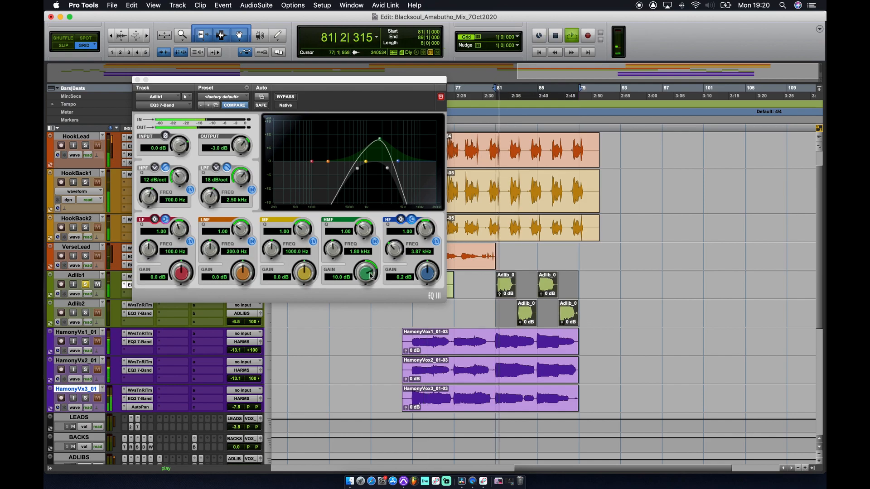
- Compare Adlib1 with its EQ3 7-Band bypassed and active, stop playback and close the plug-in
click(282, 96)
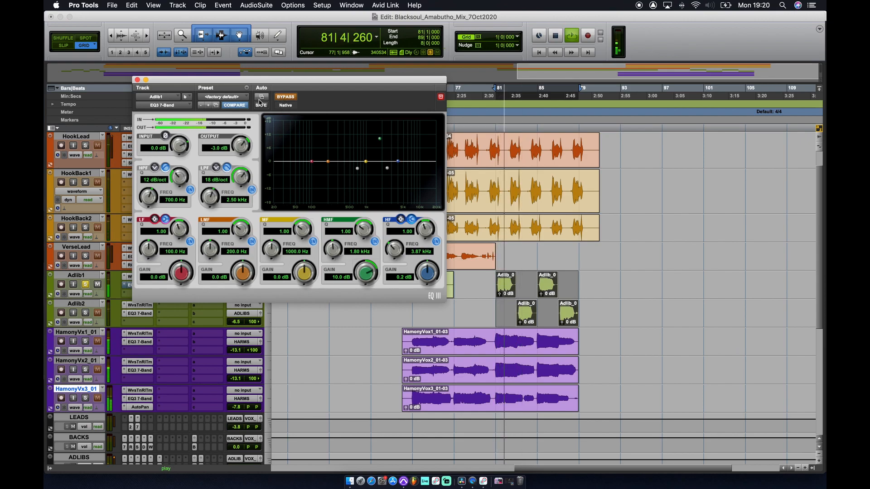
click(285, 98)
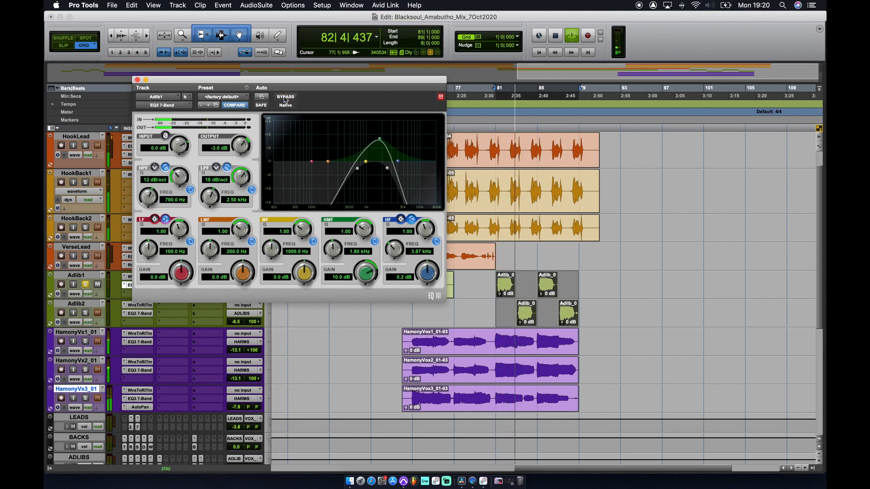
key(space)
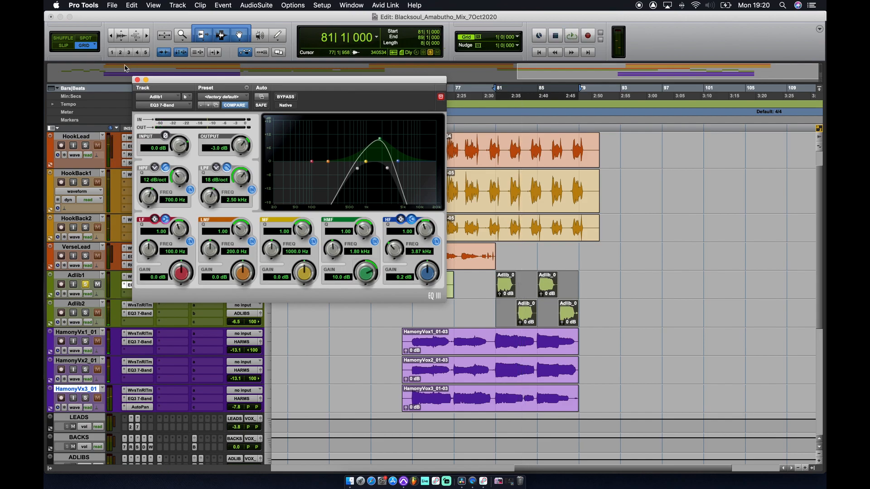
click(136, 81)
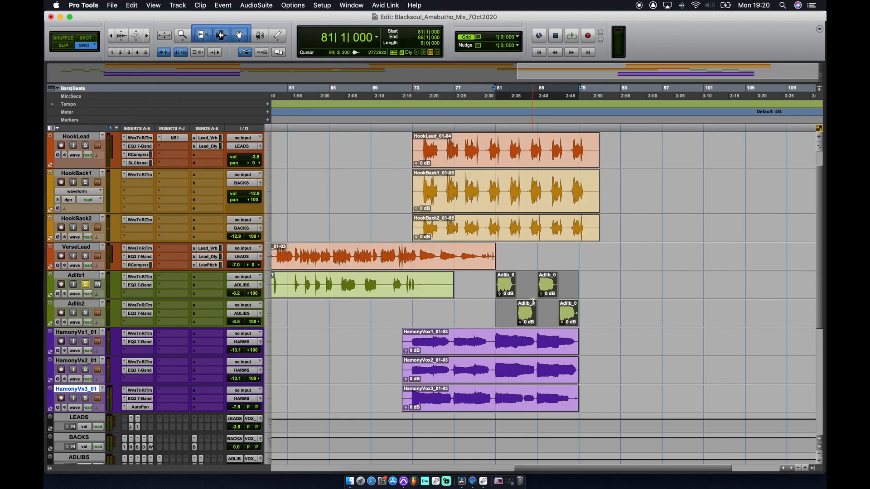
- Select the part of the VerseLead_01-02 clip from bar 24 to bar 43
scroll(533, 302, left, 10)
scroll(532, 301, up, 2)
scroll(532, 301, left, 20)
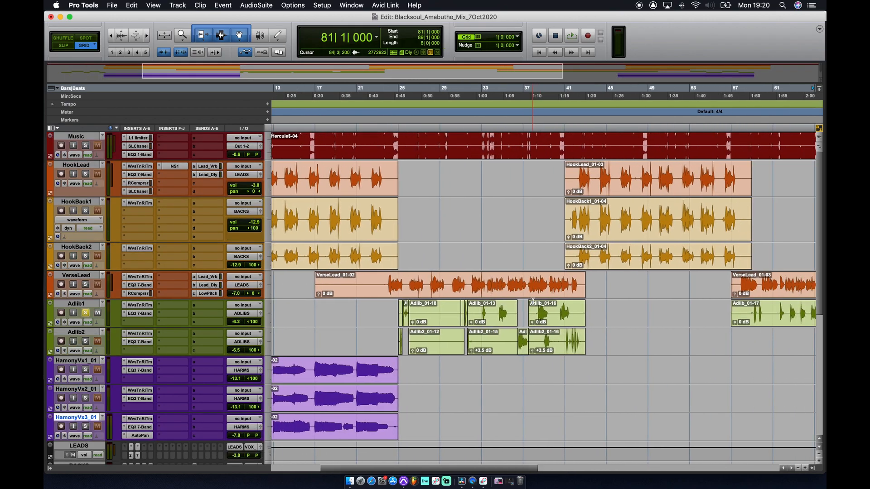
scroll(533, 302, right, 15)
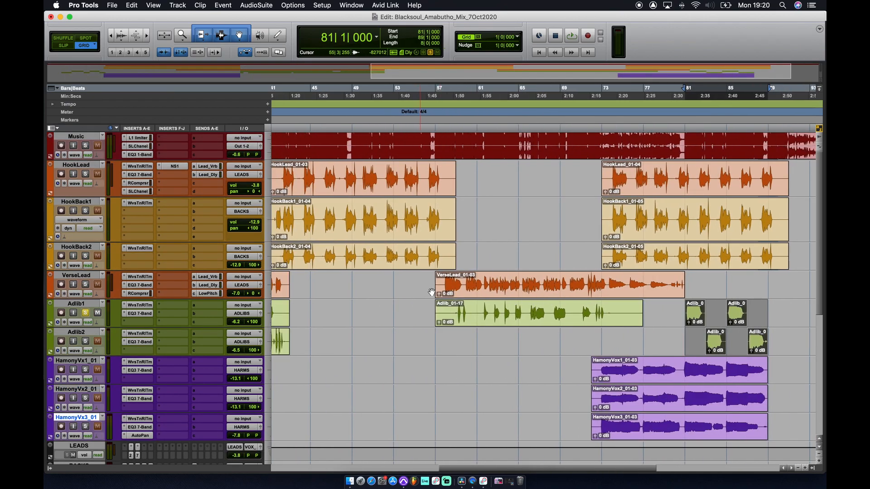
scroll(452, 298, left, 18)
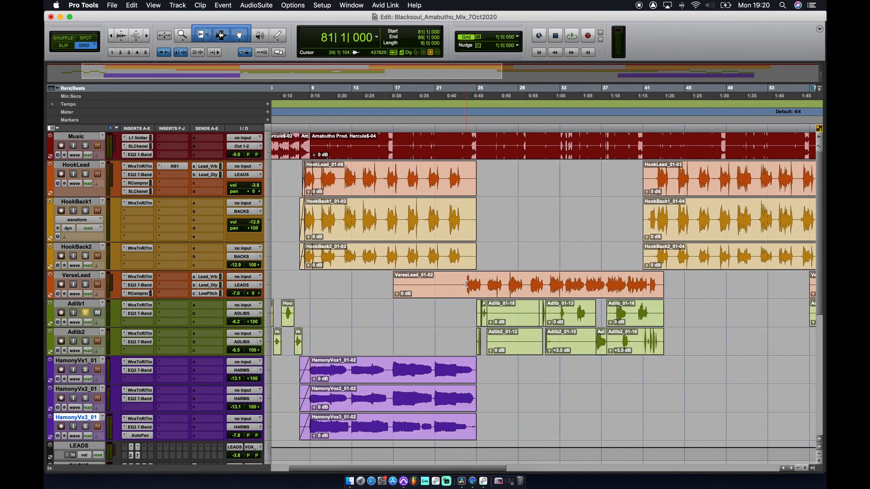
drag(463, 281, 664, 282)
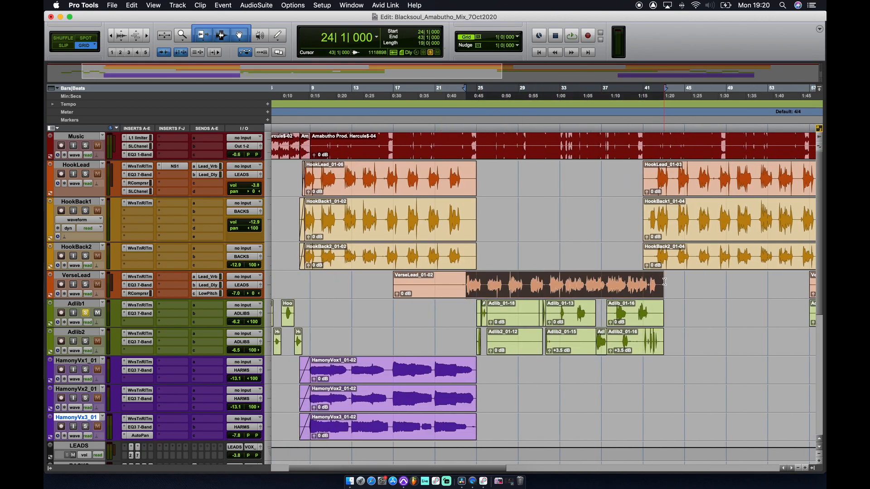
- Take Adlib1 out of solo, play the selected verse section with the full mix, and stop playback
click(85, 313)
key(space)
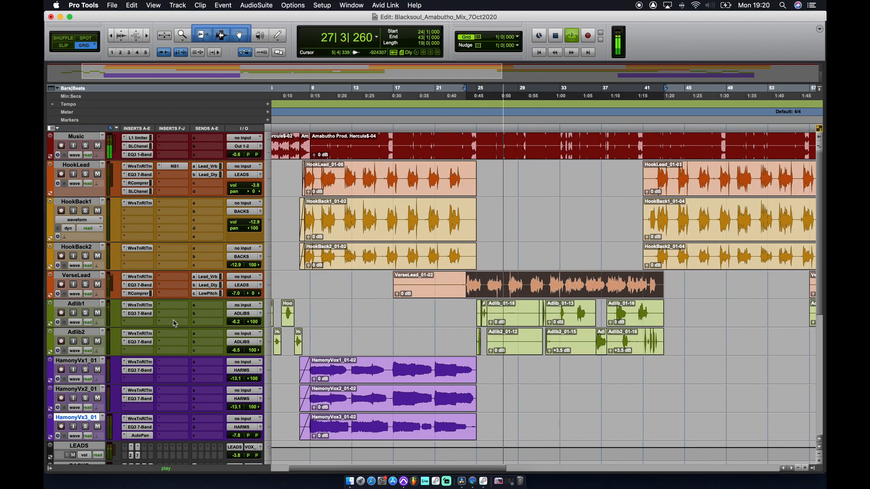
key(space)
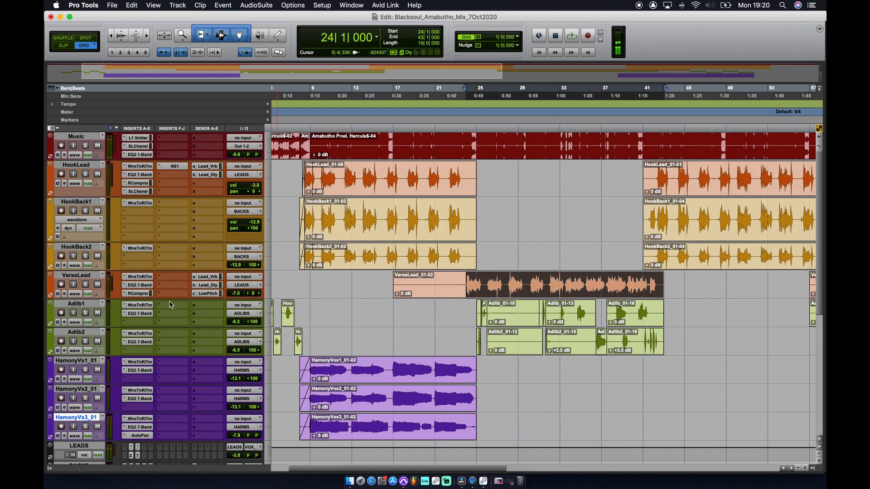
- Enlarge the VerseLead track to show all its inserts, and examine its Waves Tune Real-Time, EQ3 7-Band, RCompressor and SSLChannel settings
drag(168, 298, 169, 323)
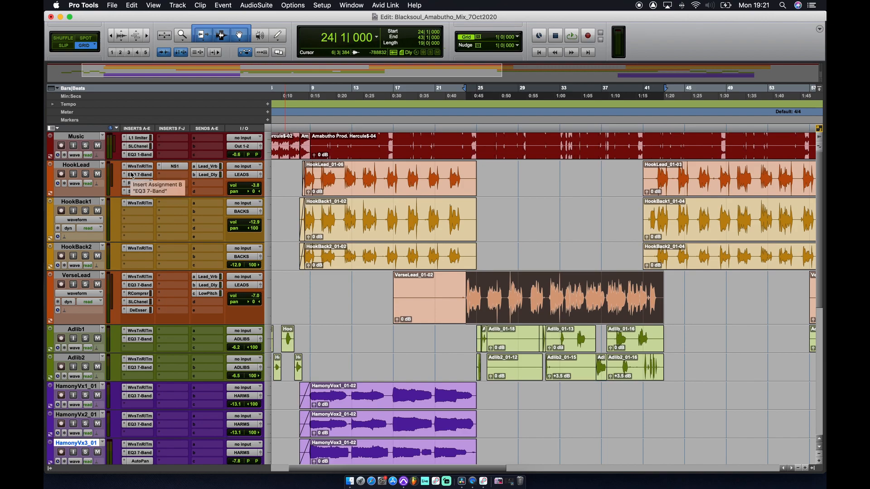
click(141, 277)
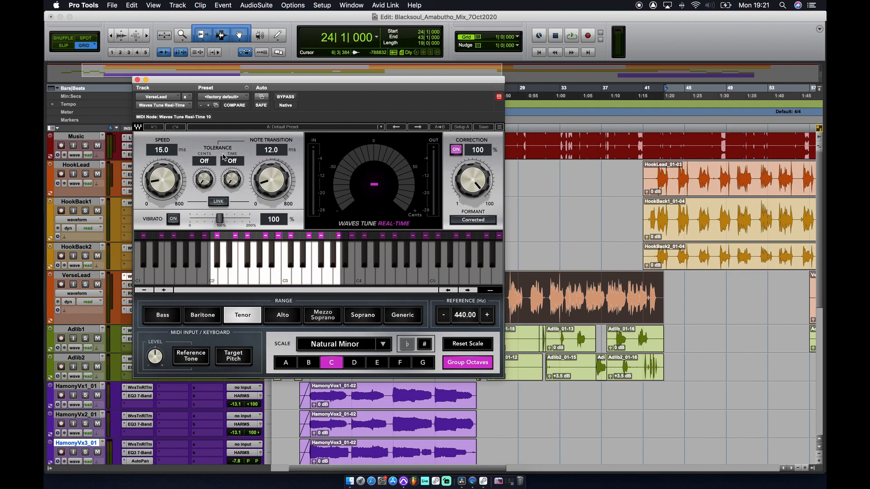
drag(203, 86, 342, 71)
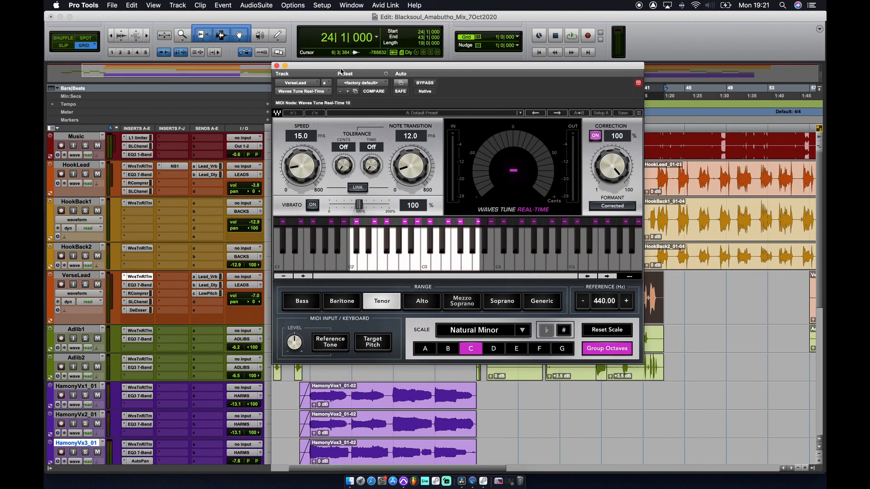
click(145, 281)
click(140, 293)
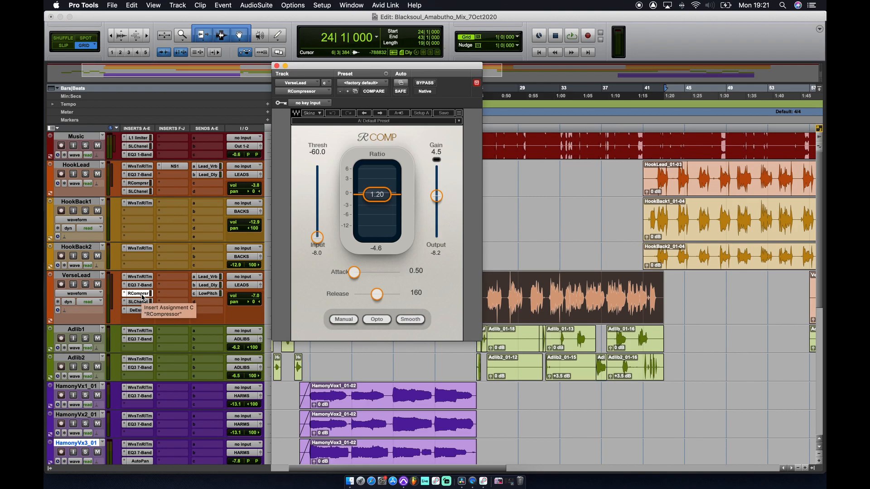
click(139, 301)
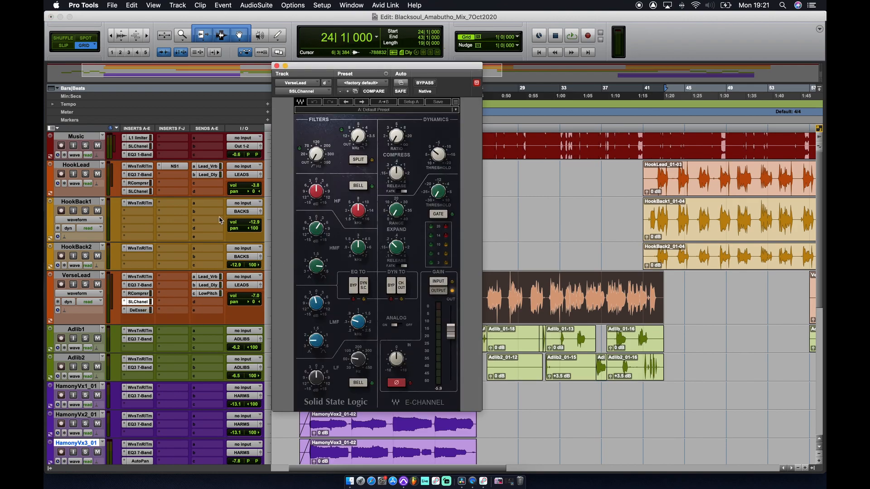
- Examine the DeEsser settings on the VerseLead track and close the plug-in
click(141, 311)
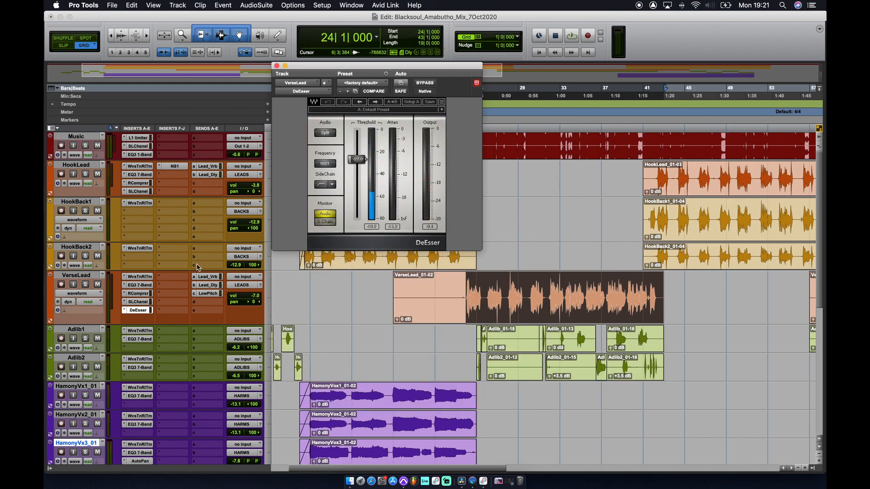
click(278, 67)
scroll(324, 198, down, 5)
scroll(324, 198, up, 5)
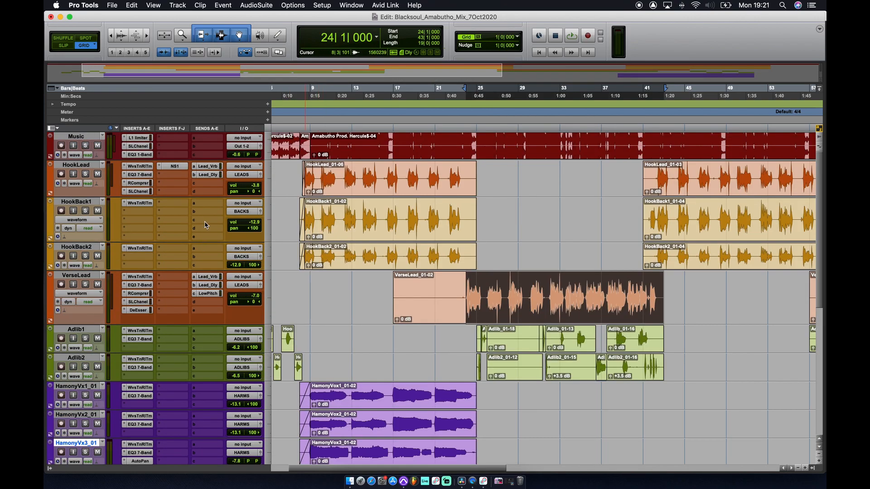
- Select the VerseLead_01-03 clip in the second verse and play it with the full mix
scroll(222, 298, right, 10)
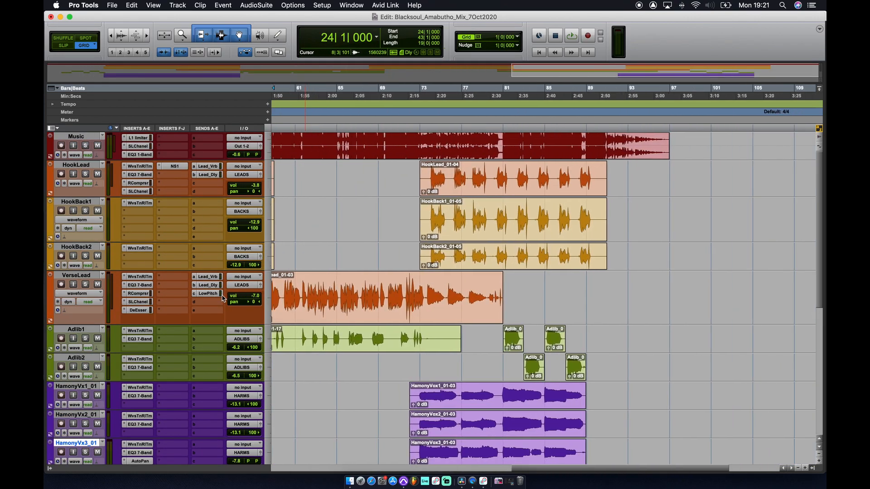
click(367, 312)
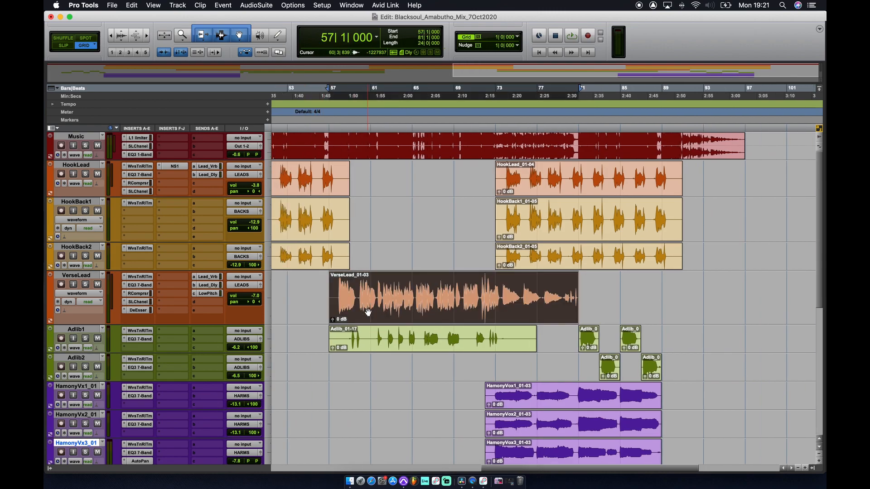
key(space)
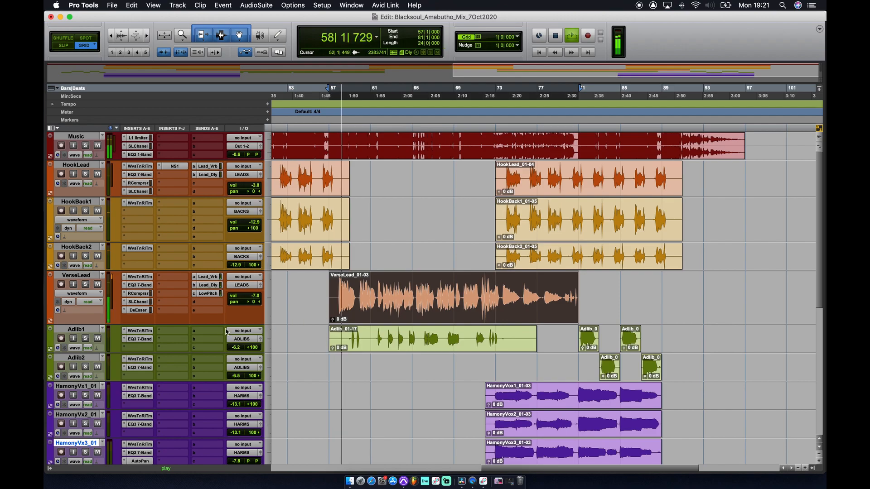
- View the LowPitch send level automation on the VerseLead track, and return the track to waveform view
click(78, 294)
mouse_move(100, 343)
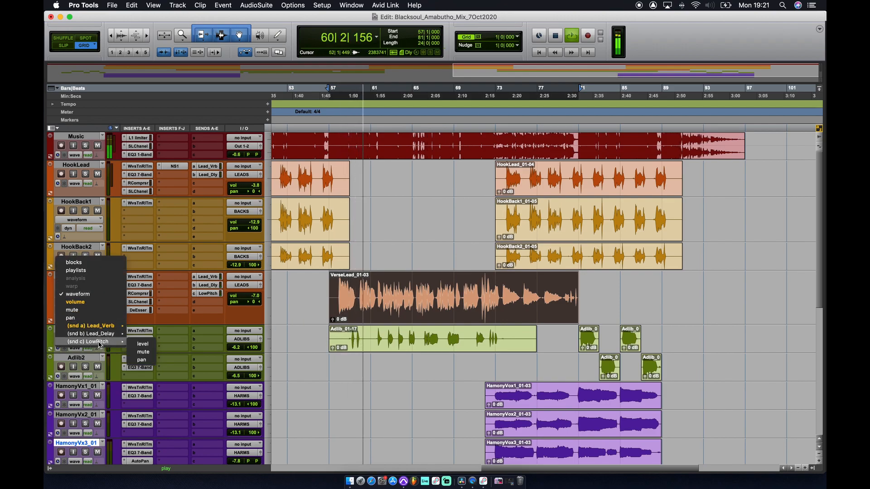
click(140, 343)
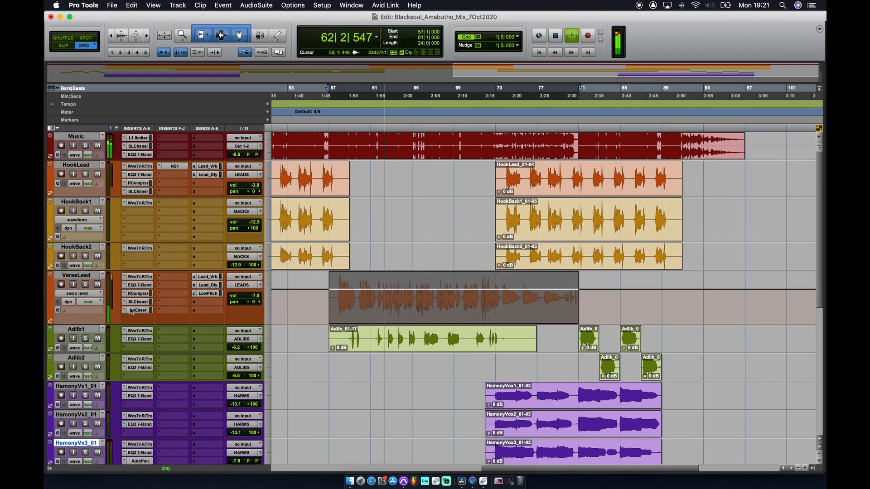
click(78, 294)
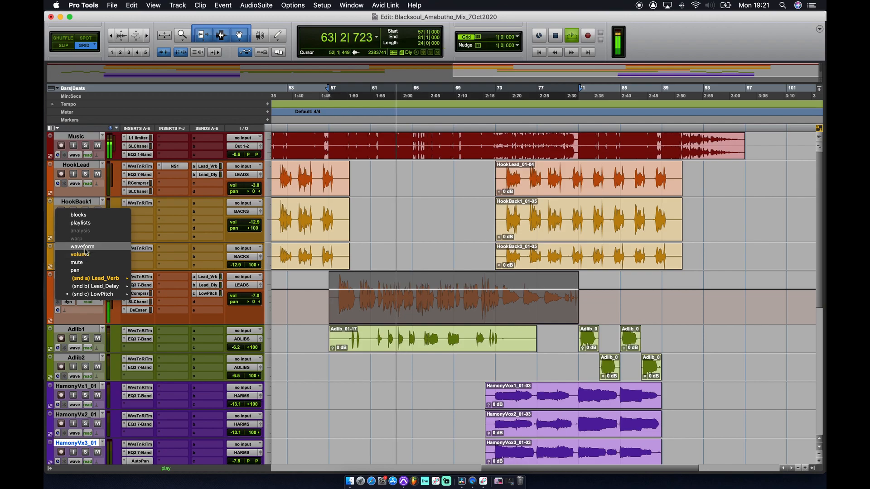
click(82, 247)
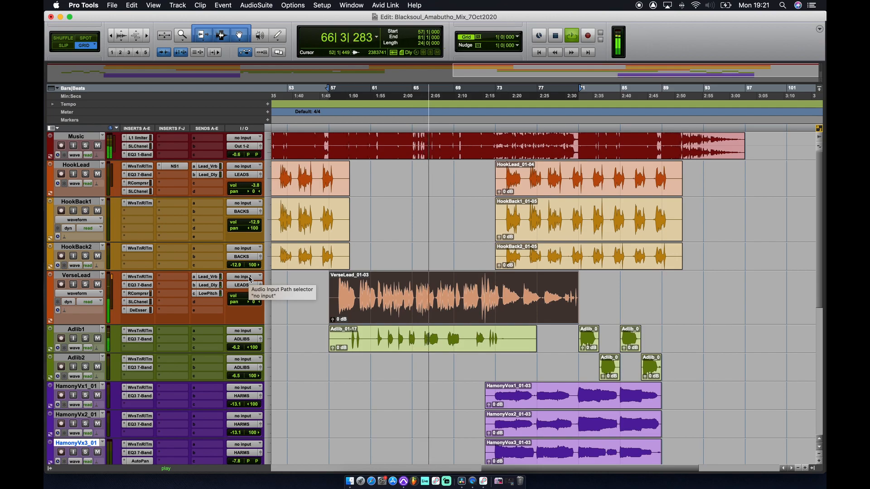
- Switch to the mixer, select the LowPitch channel, examine its Little AlterBoy and Wider settings, and close the plug-in
key(super+equal)
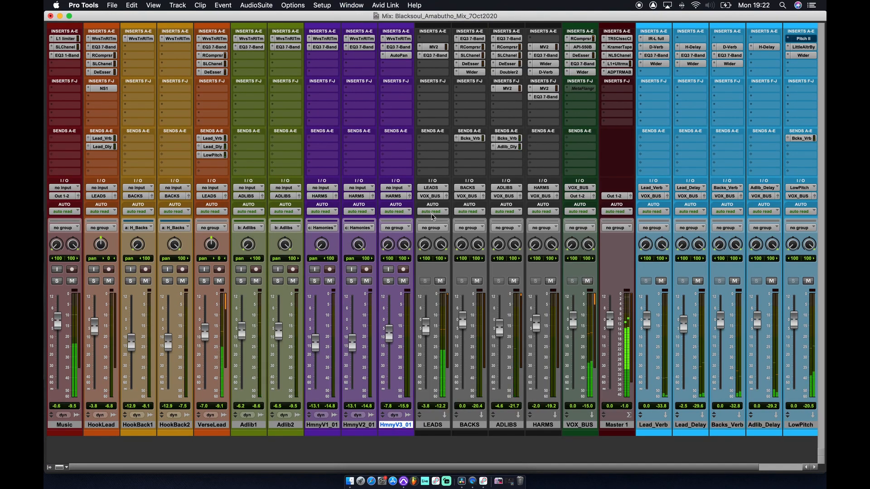
scroll(538, 205, right, 3)
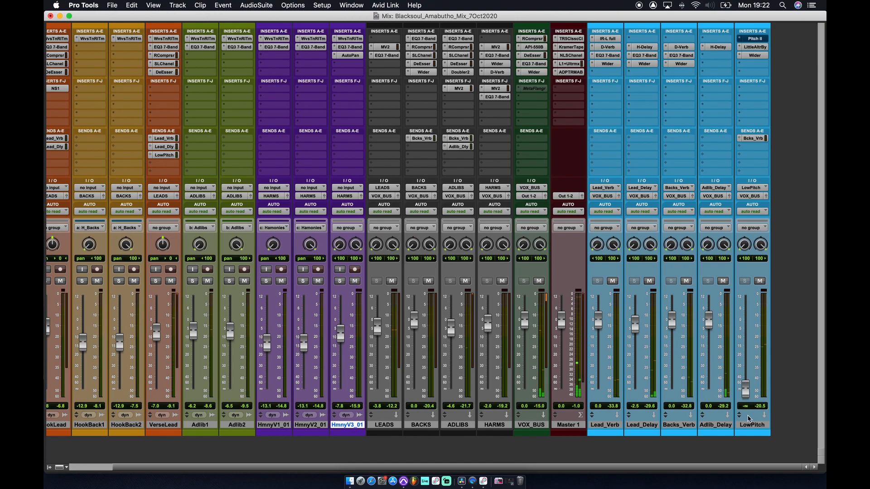
click(752, 426)
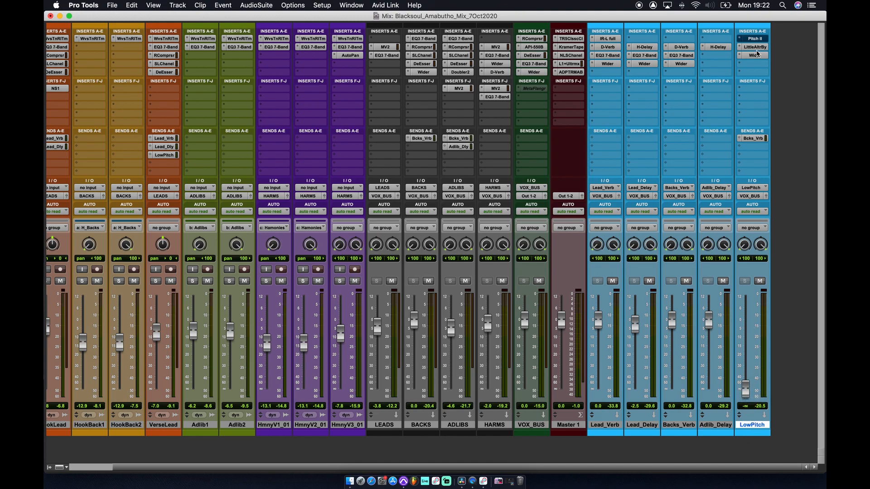
click(755, 48)
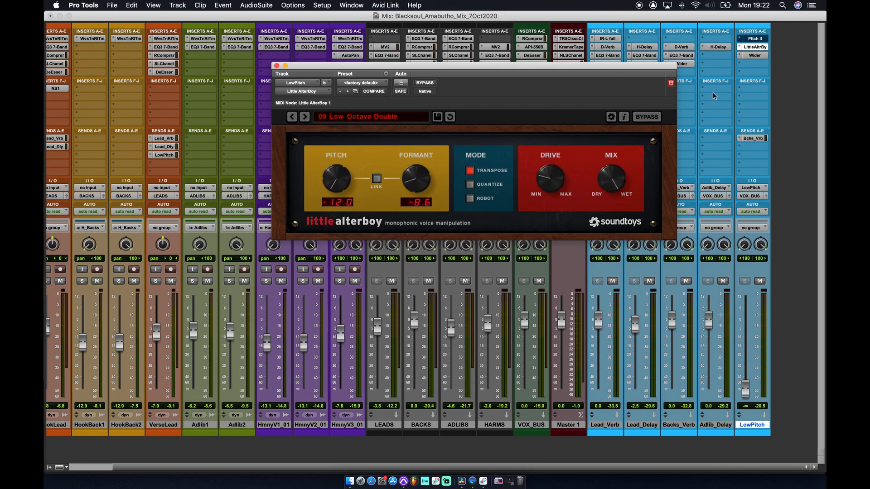
click(755, 55)
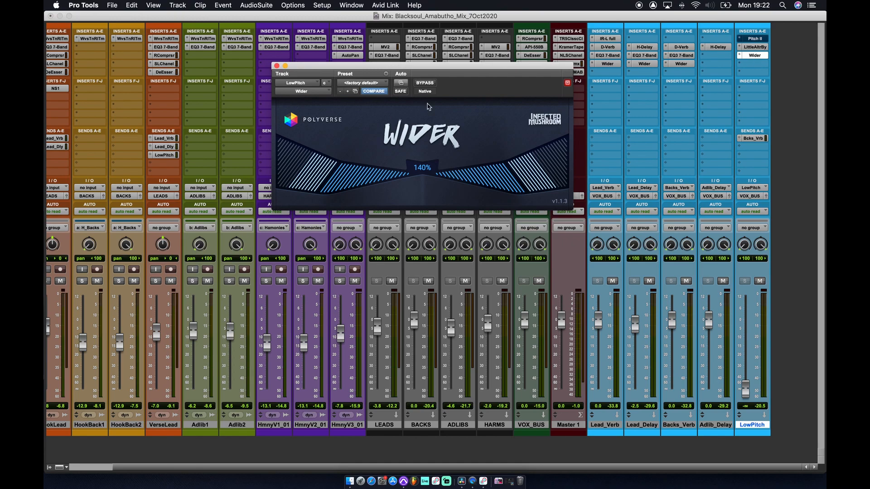
click(277, 66)
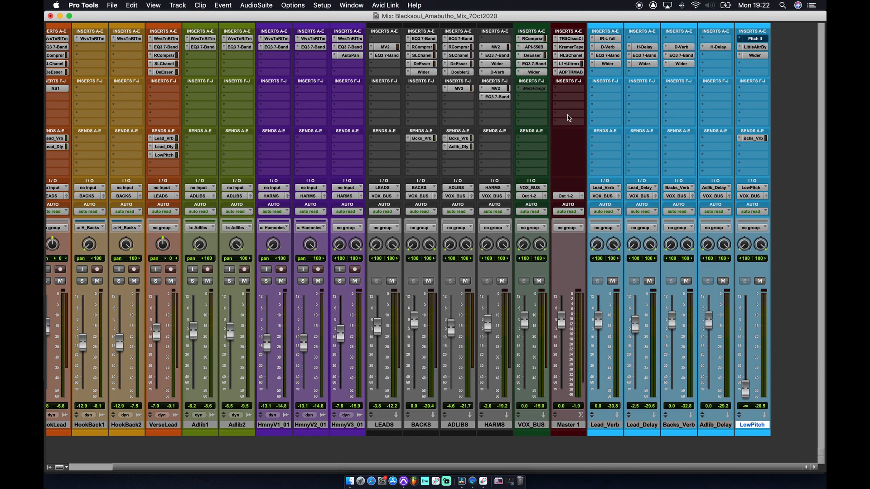
- Examine the Classic Clipper, Kramer Tape, NLS Channel, L1+ Ultramaximizer and MetricAB inserts on Master 1, and close the plug-in window
click(571, 39)
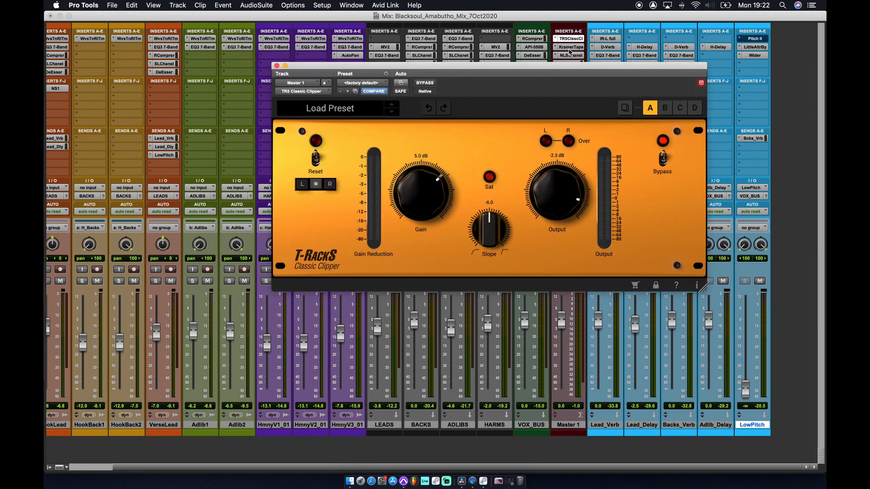
click(571, 48)
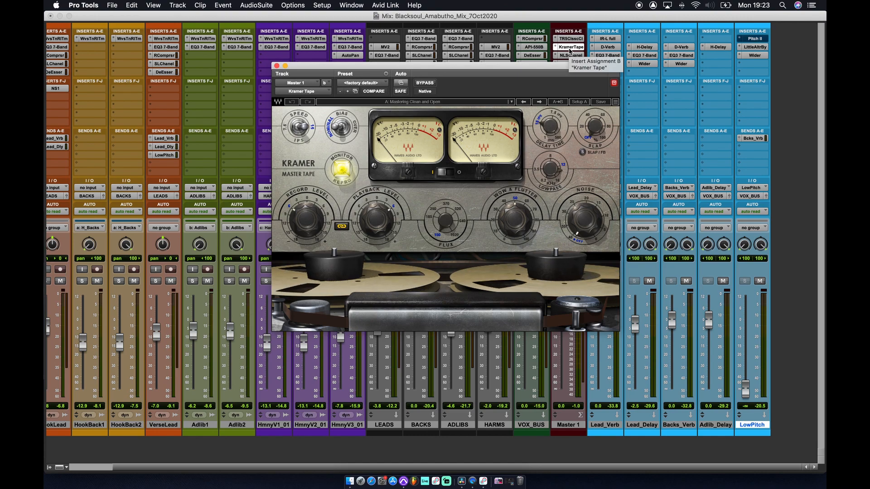
click(572, 56)
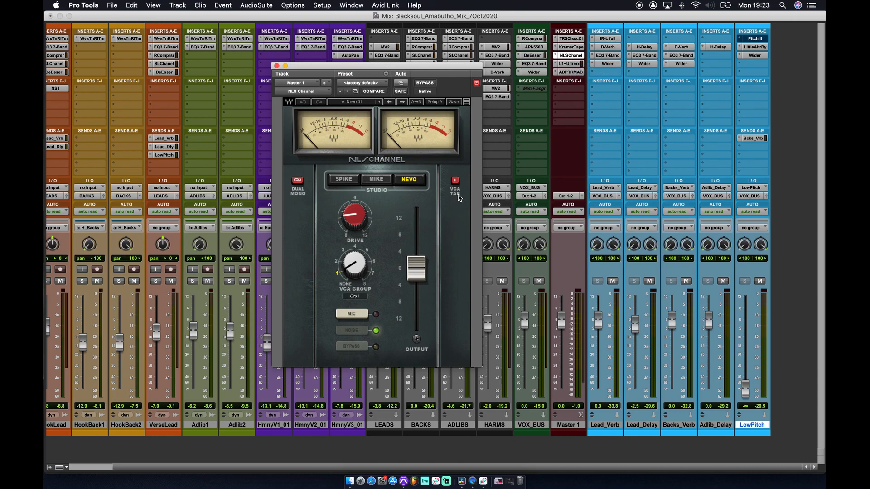
click(571, 64)
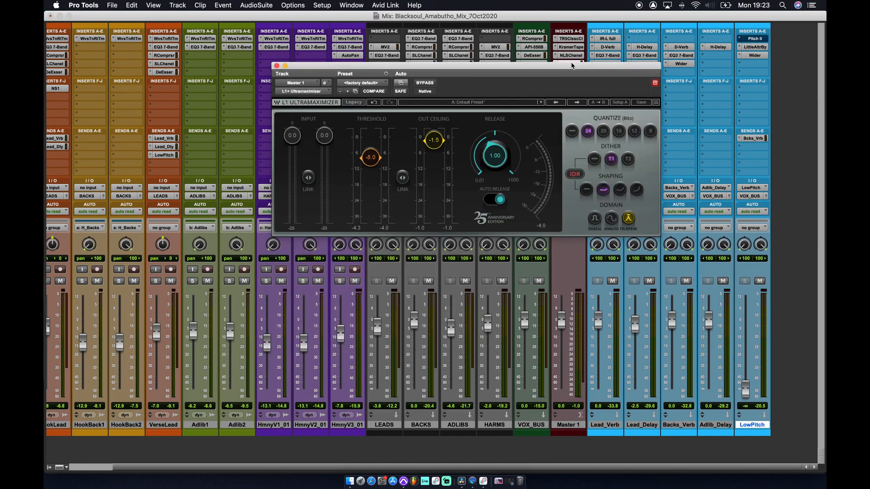
drag(572, 65, 537, 100)
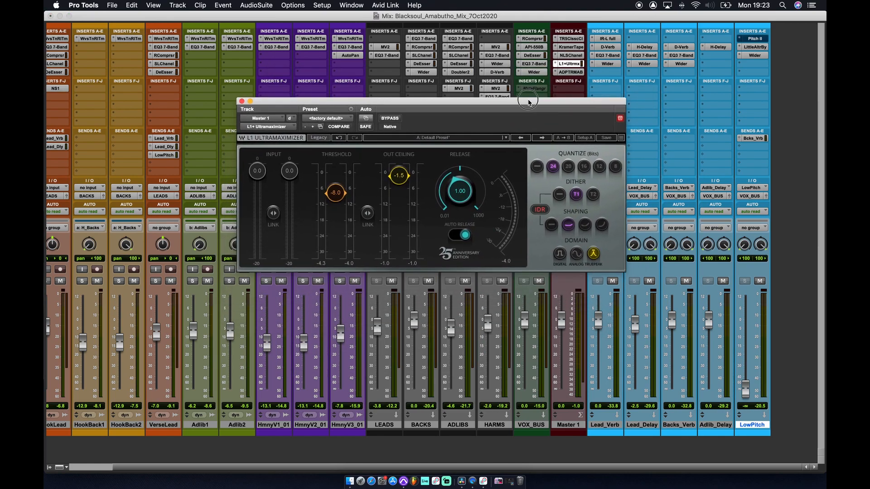
click(573, 72)
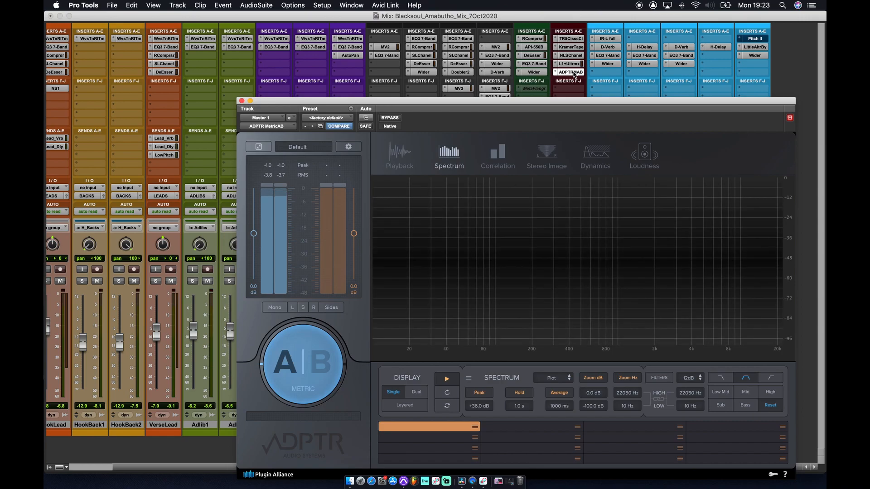
click(242, 101)
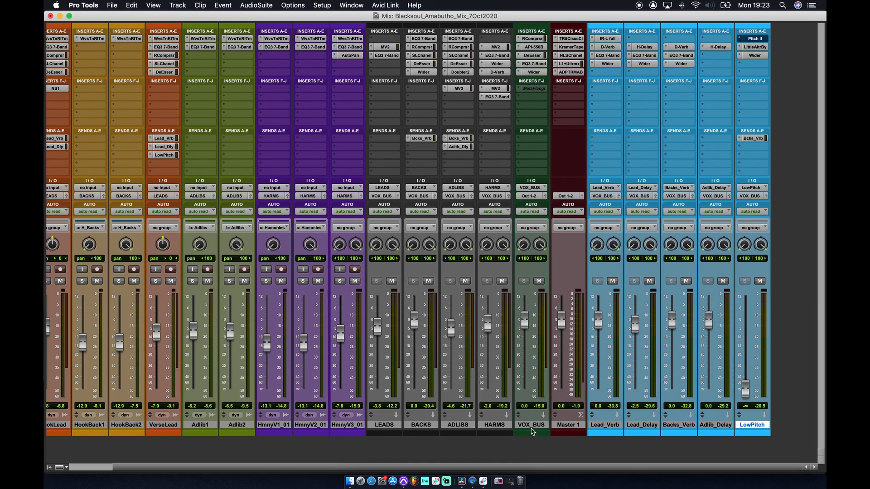
- Select the VOX_BUS channel, examine its RCompressor, API-550B, DeEsser, EQ3 7-Band and Wider settings, and close the plug-in
click(533, 426)
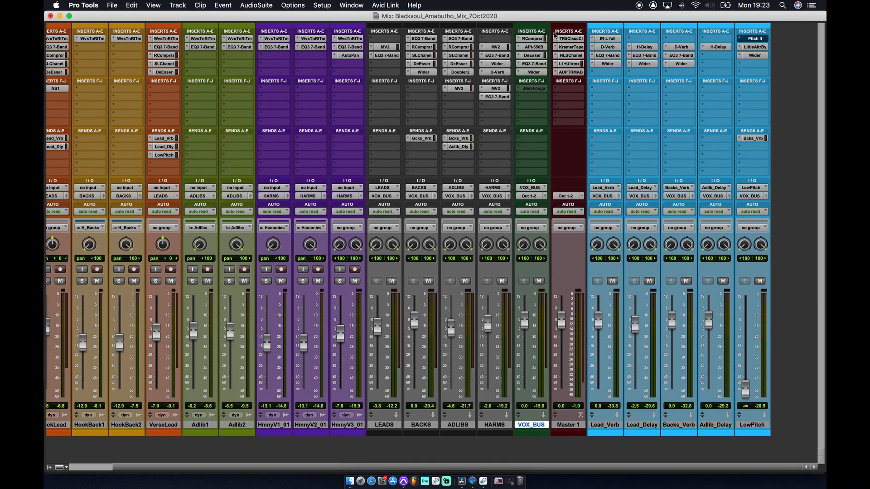
click(536, 39)
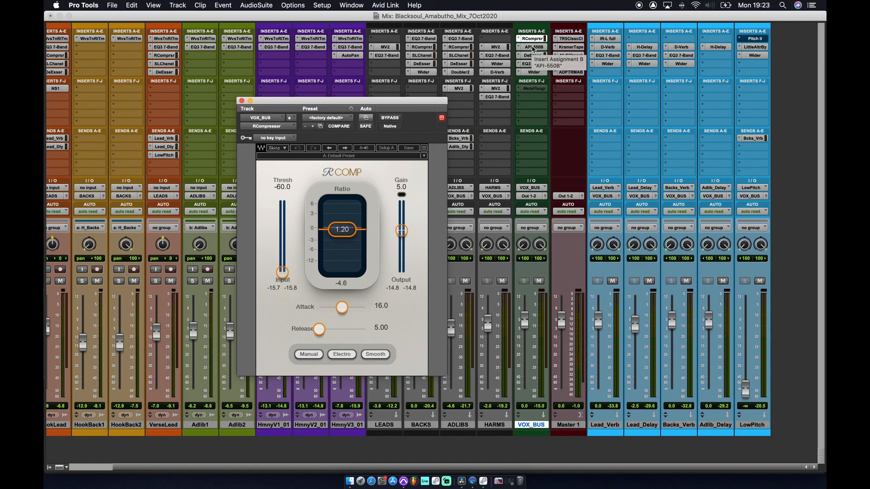
click(533, 48)
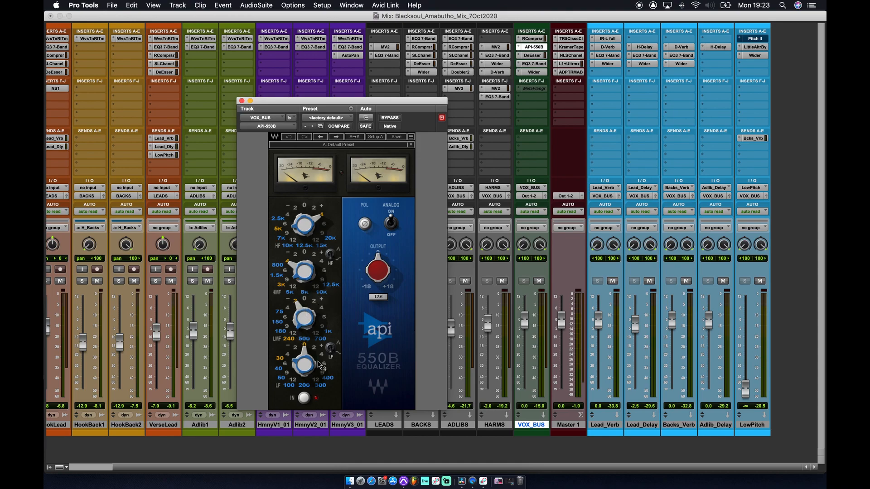
mouse_move(321, 365)
click(533, 55)
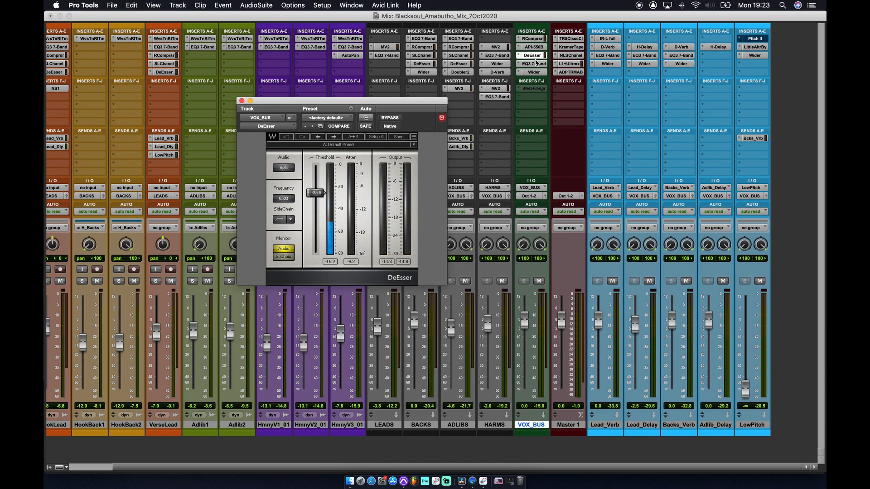
click(534, 64)
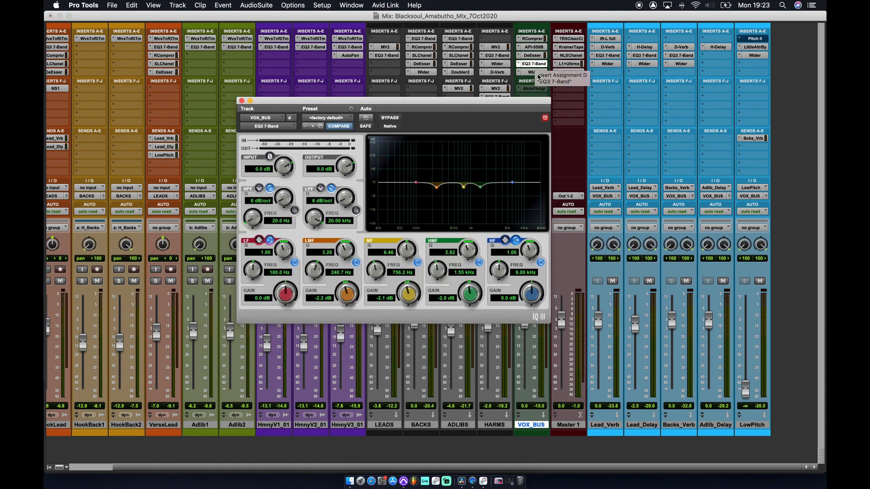
click(535, 72)
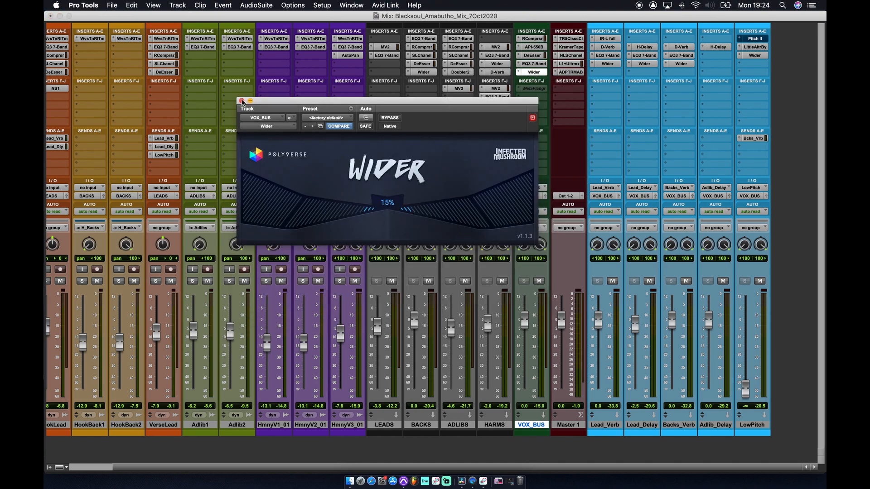
click(242, 101)
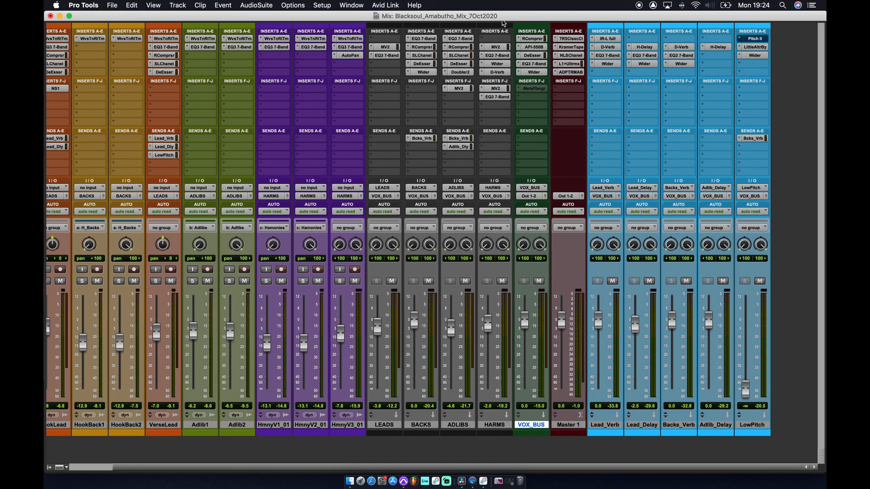
- Return to the Edit window, place the playback cursor at bar 57, and play the full mix from there
key(super+equal)
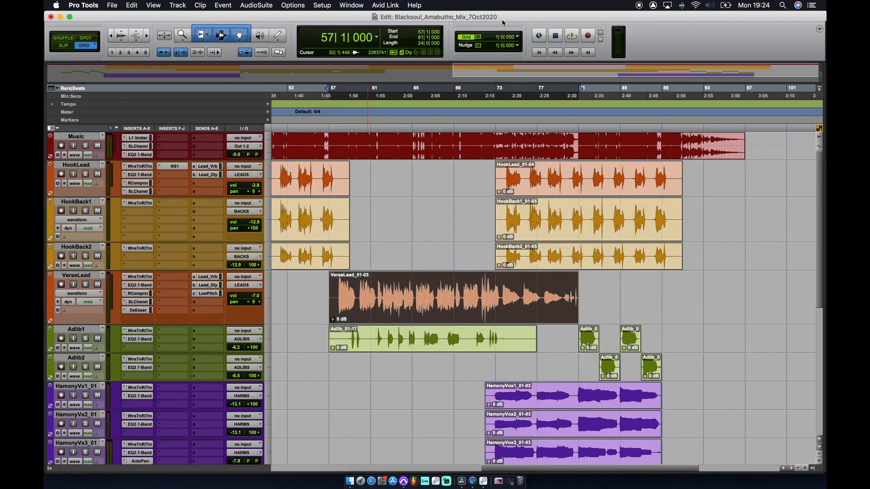
click(329, 128)
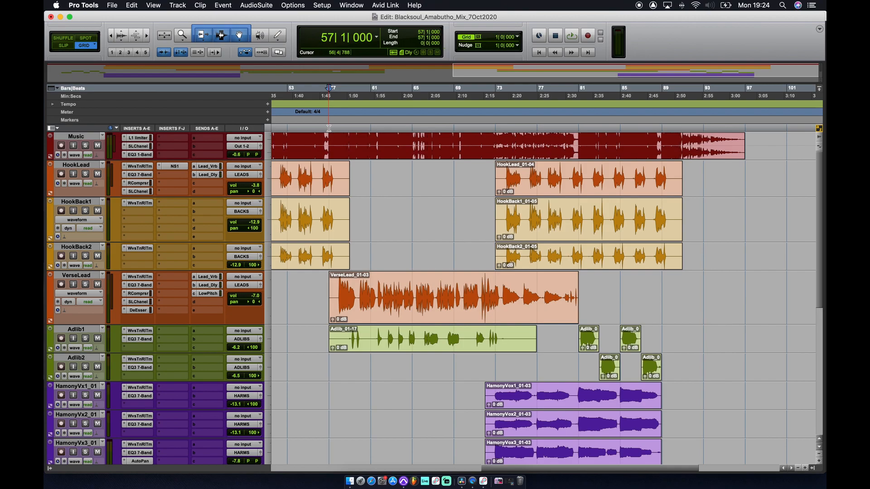
key(space)
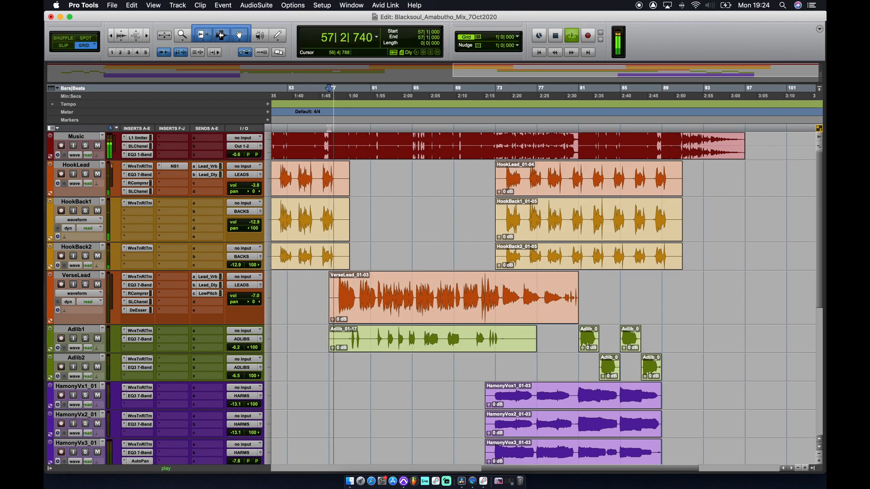